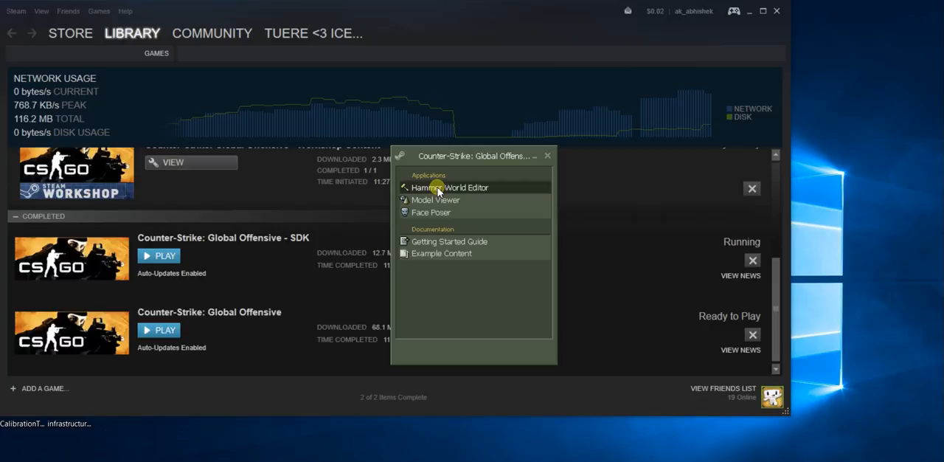
- Launch Hammer World Editor from the Counter-Strike: Global Offensive SDK and create a new map
{"action": "double_click", "coordinate": [438, 189]}
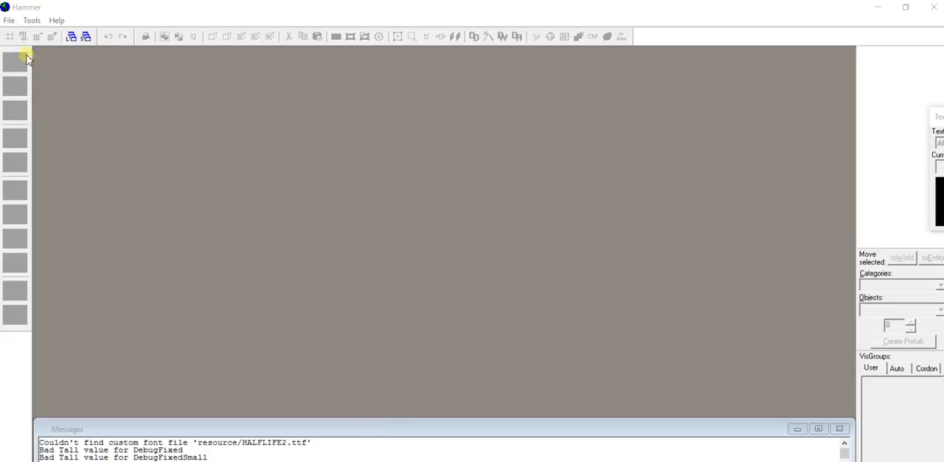
{"action": "left_click", "coordinate": [9, 20]}
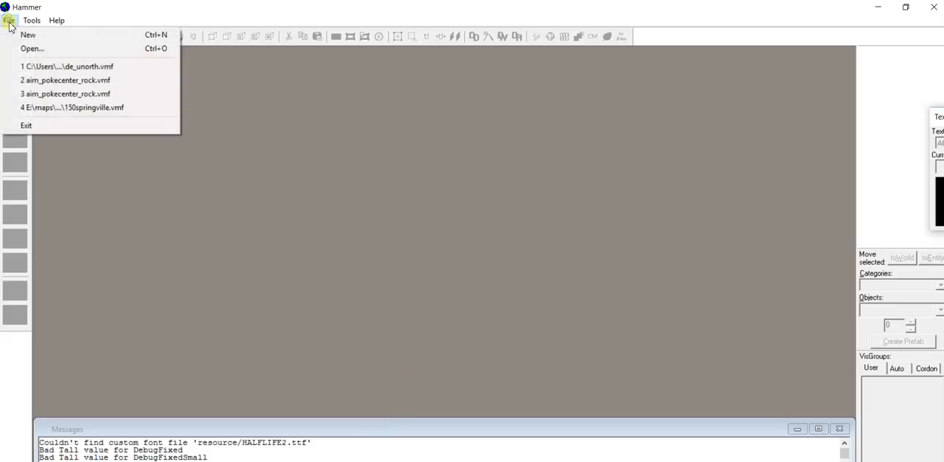
{"action": "left_click", "coordinate": [27, 35]}
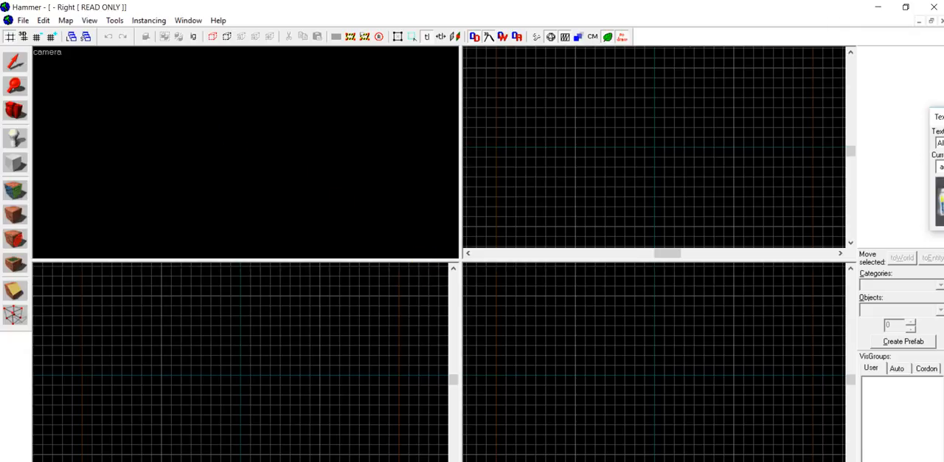
- Create a primitive block brush 1024 units long, 768 units wide and 512 units high
{"action": "key", "text": "shift+b"}
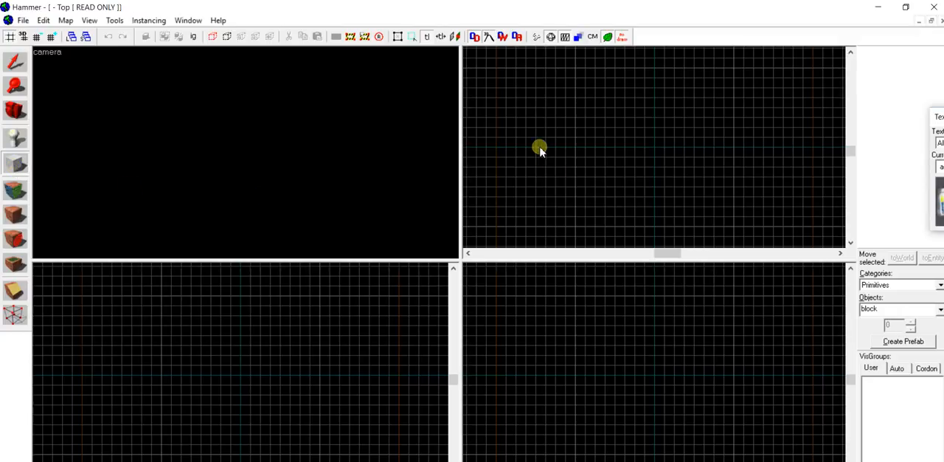
{"action": "left_click_drag", "start_coordinate": [536, 90], "coordinate": [765, 204]}
{"action": "mouse_move", "coordinate": [644, 86]}
{"action": "left_mouse_down"}
{"action": "mouse_move", "coordinate": [647, 108]}
{"action": "mouse_move", "coordinate": [646, 88]}
{"action": "left_mouse_up"}
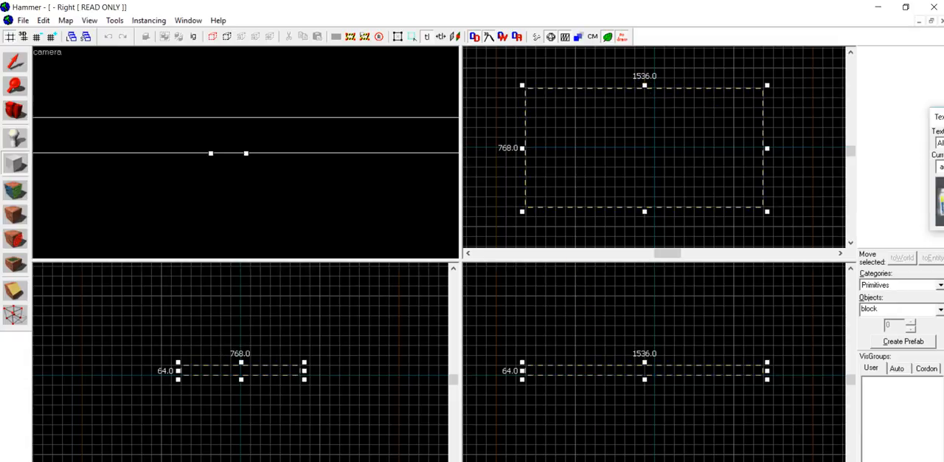
{"action": "left_click_drag", "start_coordinate": [767, 370], "coordinate": [747, 370]}
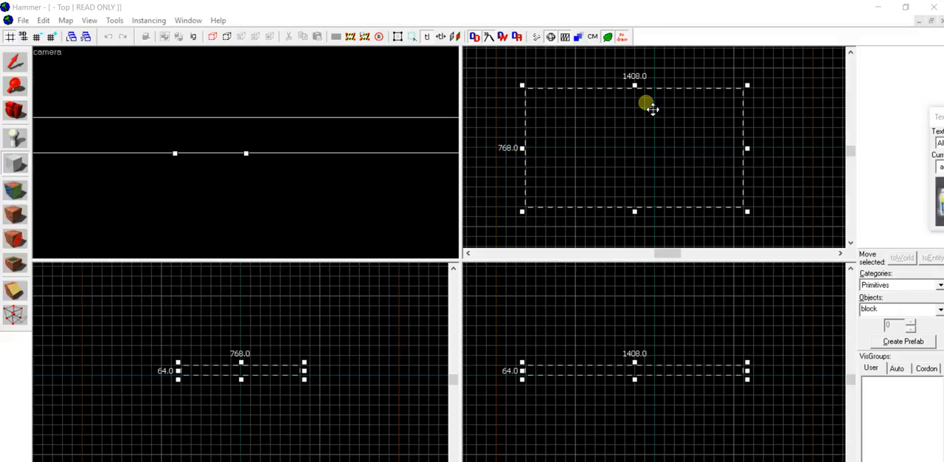
{"action": "left_click_drag", "start_coordinate": [745, 148], "coordinate": [686, 151]}
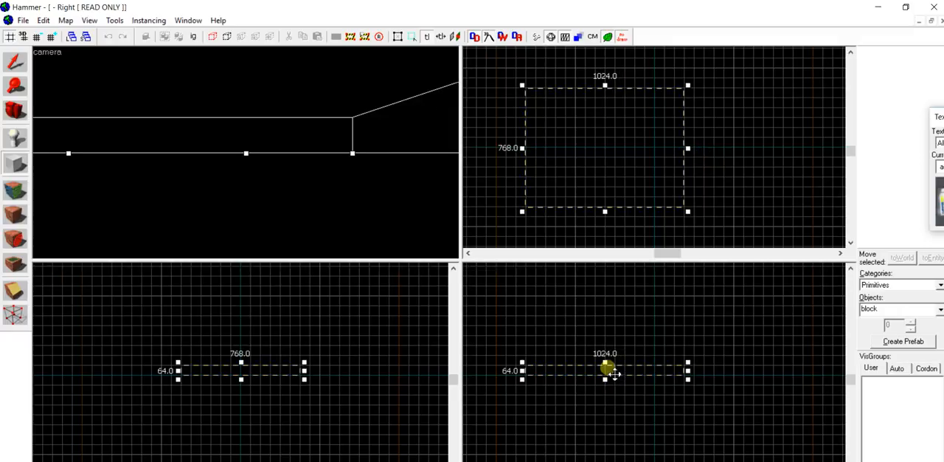
{"action": "left_click_drag", "start_coordinate": [605, 362], "coordinate": [604, 293]}
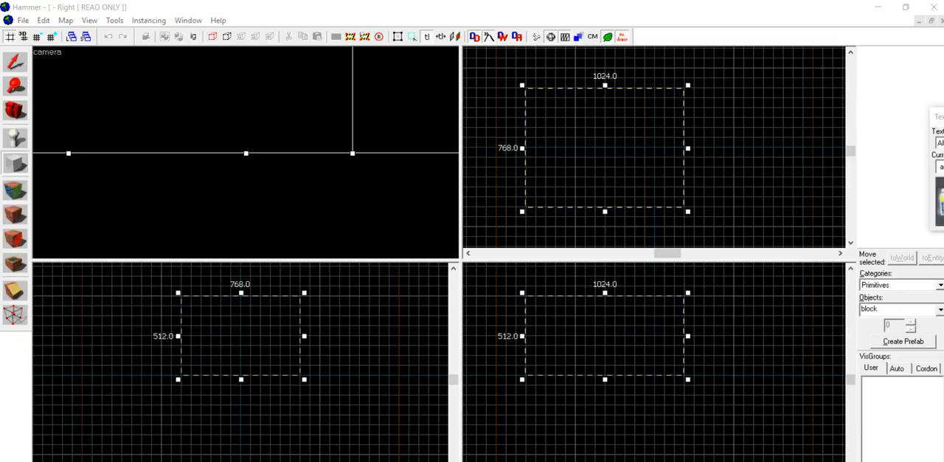
{"action": "left_click", "coordinate": [558, 334]}
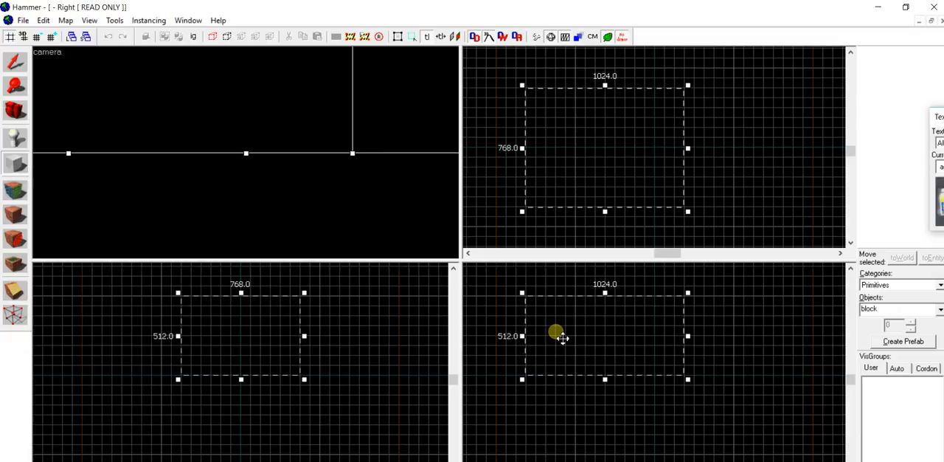
{"action": "key", "text": "Return"}
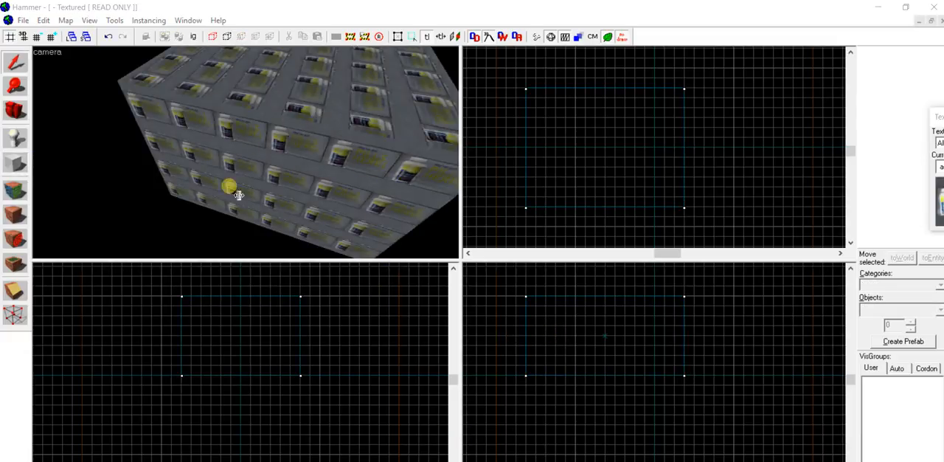
- Examine the textured block from several sides in the 3D camera view
{"action": "left_click", "coordinate": [243, 124]}
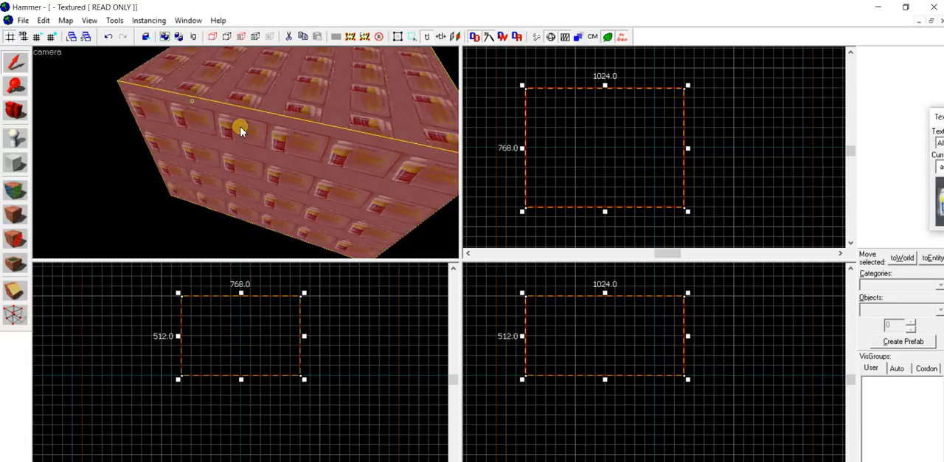
{"action": "left_click", "coordinate": [131, 160]}
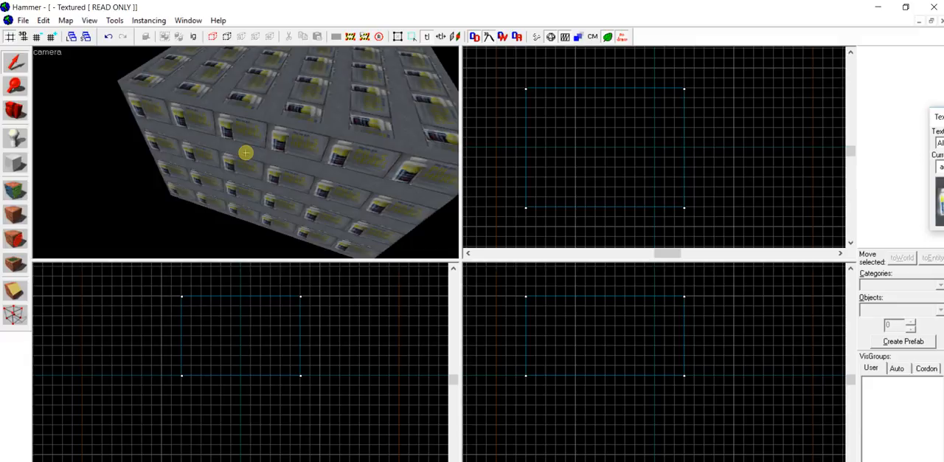
{"action": "key", "text": "w"}
{"action": "key", "text": "s"}
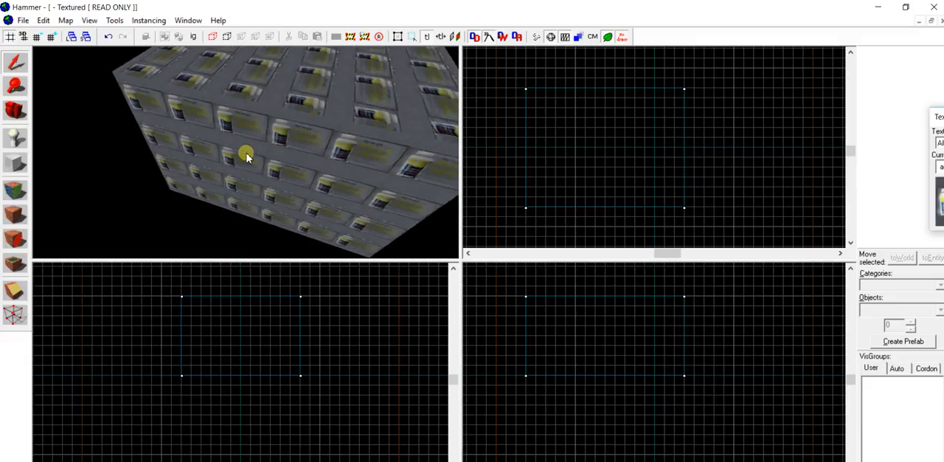
{"action": "key", "text": "w"}
{"action": "key", "text": "d"}
{"action": "key", "text": "s"}
{"action": "key", "text": "w"}
{"action": "key", "text": "s"}
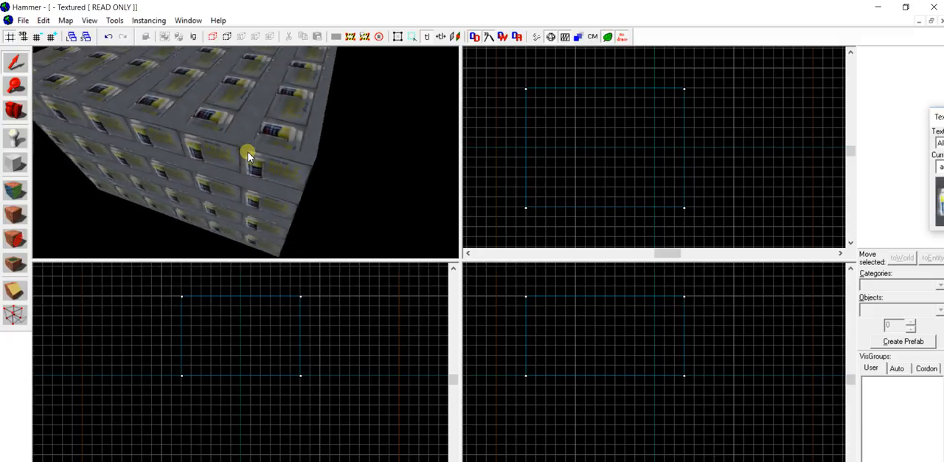
{"action": "key", "text": "a"}
{"action": "key", "text": "w"}
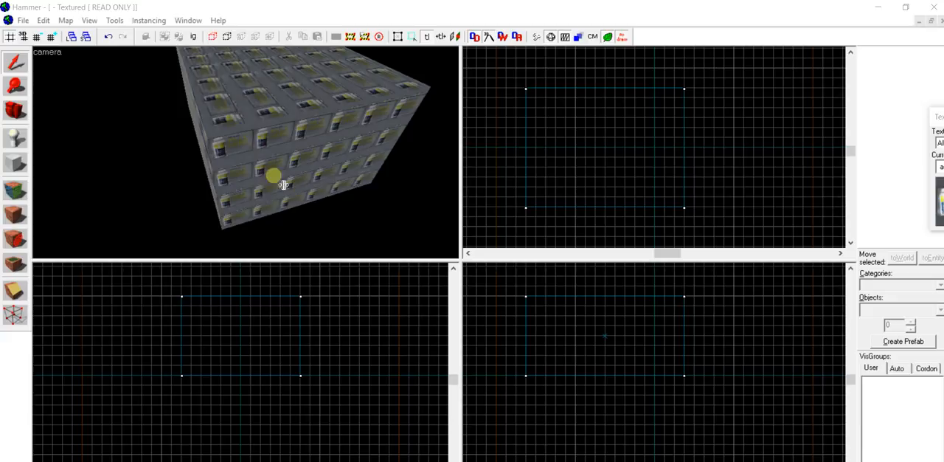
- Hollow out the block into a room with walls 32 units thick
{"action": "left_click", "coordinate": [303, 147]}
{"action": "left_click", "coordinate": [337, 216]}
{"action": "left_click", "coordinate": [294, 183]}
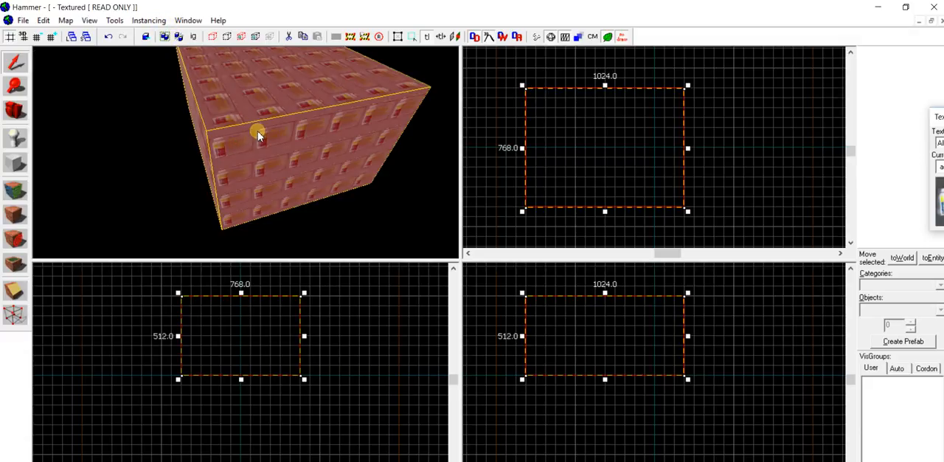
{"action": "left_click", "coordinate": [118, 20]}
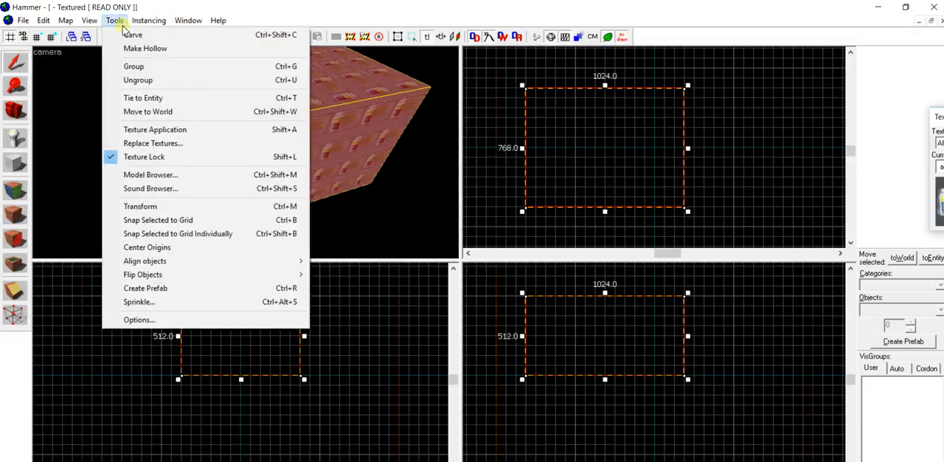
{"action": "left_click", "coordinate": [145, 49]}
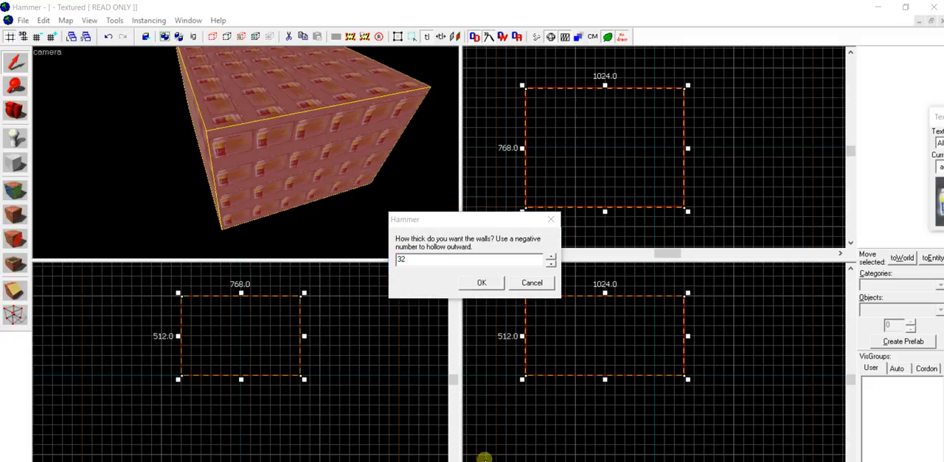
{"action": "left_click", "coordinate": [421, 278]}
{"action": "left_click", "coordinate": [467, 283]}
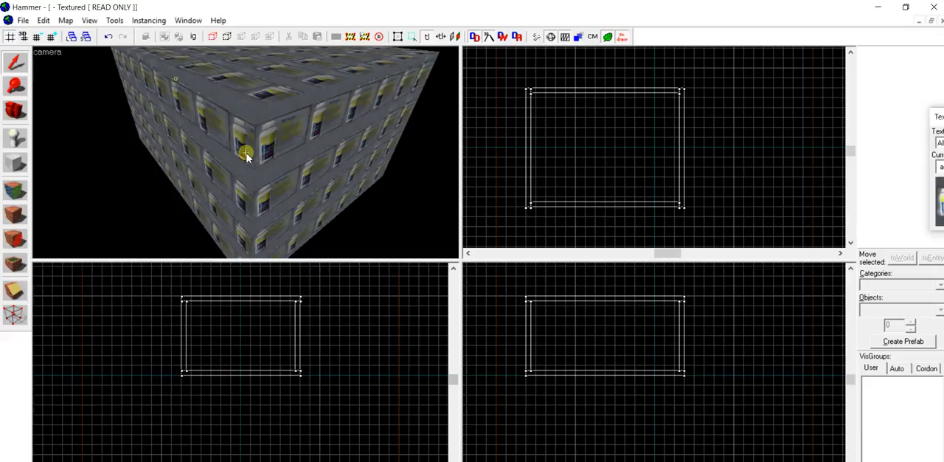
- Look around the inside of the hollowed room in the 3D camera view
{"action": "scroll", "coordinate": [246, 157], "scroll_direction": "up", "scroll_amount": 4}
{"action": "scroll", "coordinate": [246, 158], "scroll_direction": "up", "scroll_amount": 5}
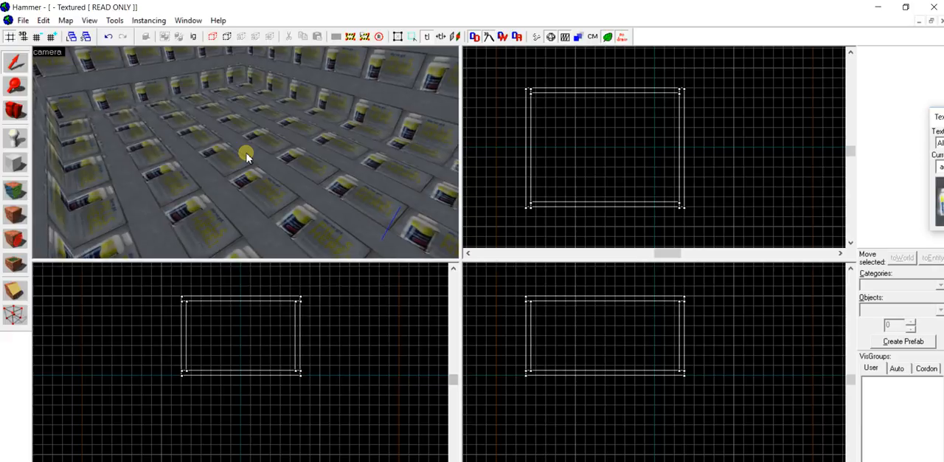
{"action": "key", "text": "d"}
{"action": "key", "text": "w"}
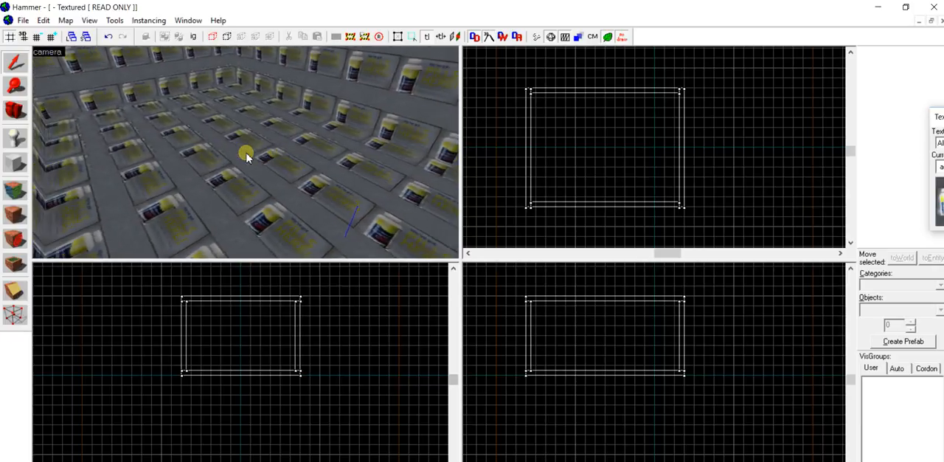
{"action": "key", "text": "z"}
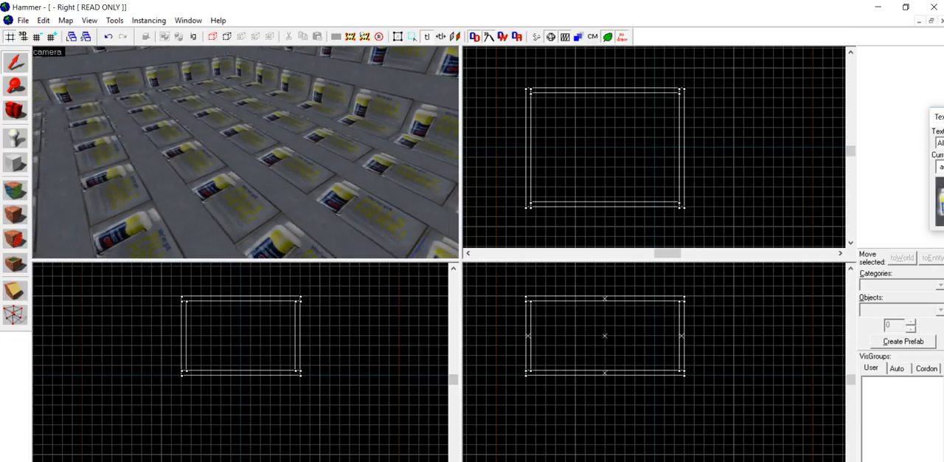
{"action": "left_click", "coordinate": [144, 83]}
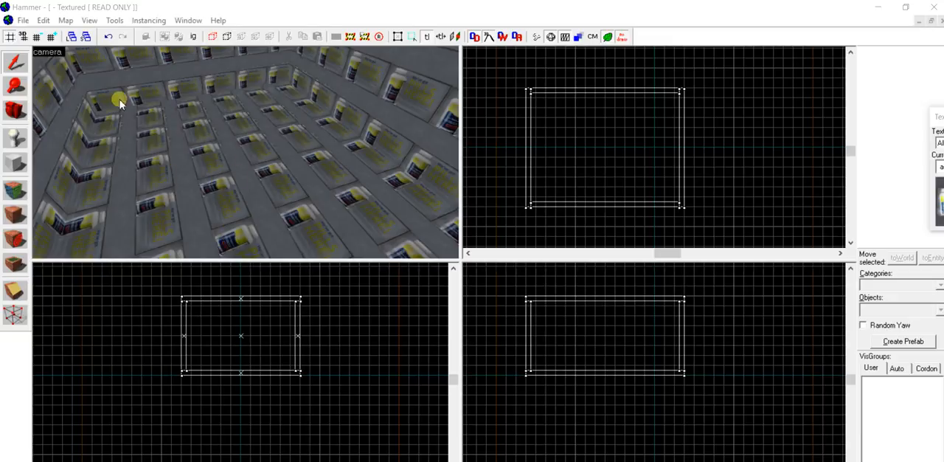
- Set up the Entity tool to place info_player_terrorist objects from the Entities category
{"action": "left_click", "coordinate": [22, 144]}
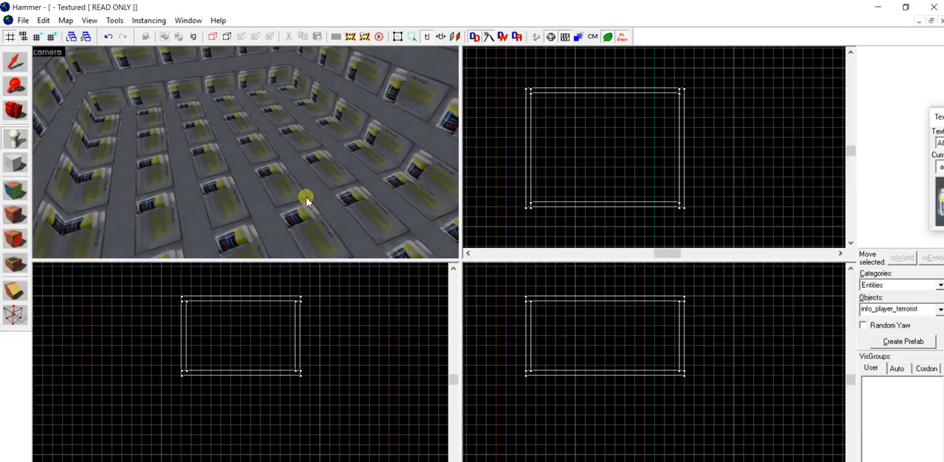
{"action": "left_click", "coordinate": [879, 286]}
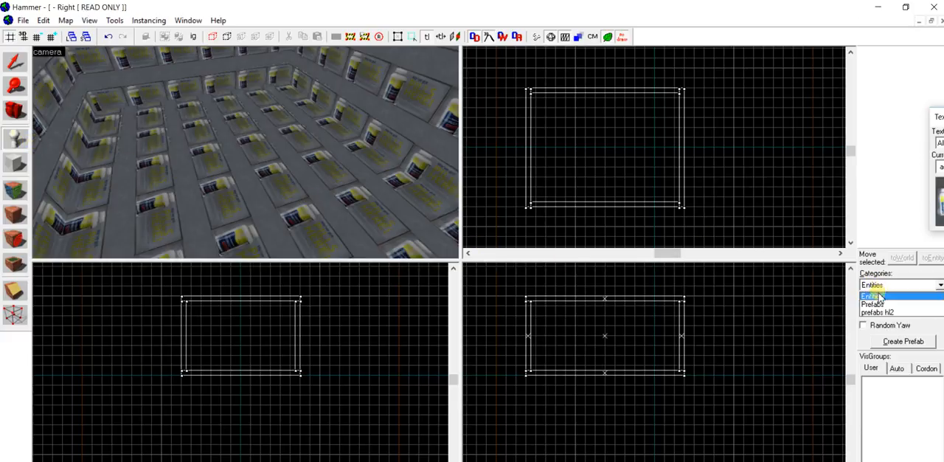
{"action": "left_click", "coordinate": [879, 297]}
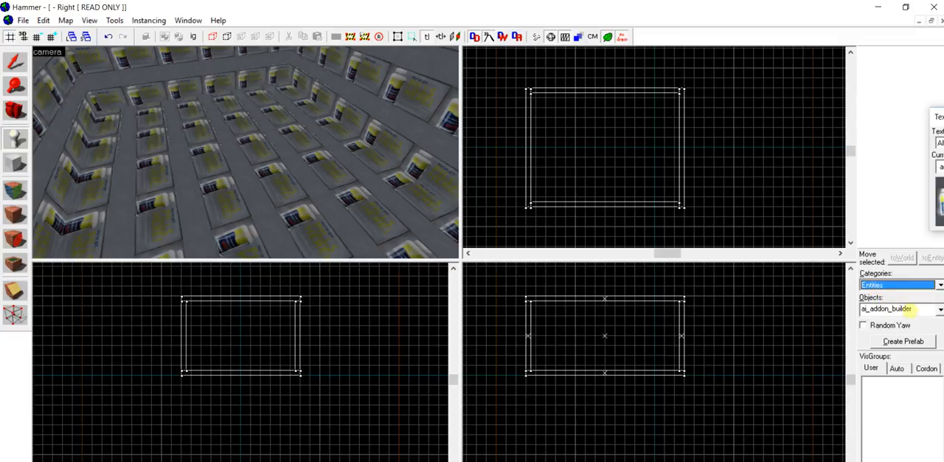
{"action": "left_click", "coordinate": [921, 309]}
{"action": "scroll", "coordinate": [901, 353], "scroll_direction": "down", "scroll_amount": 6}
{"action": "scroll", "coordinate": [898, 365], "scroll_direction": "down", "scroll_amount": 7}
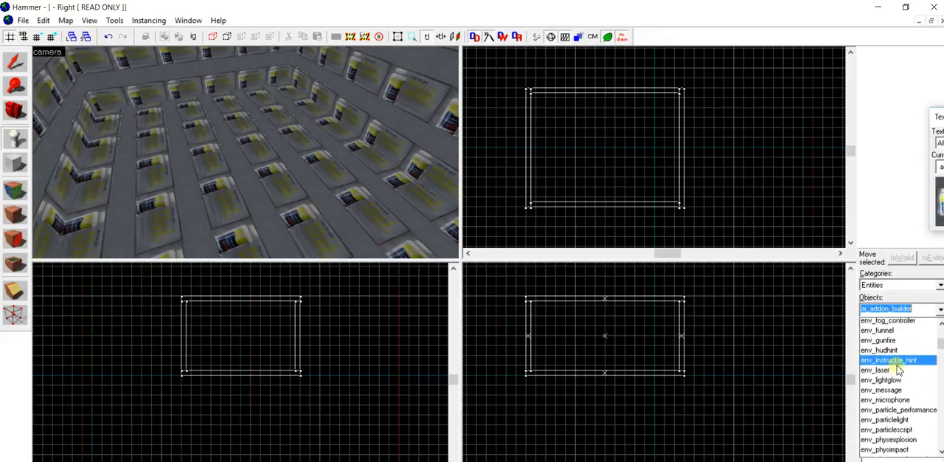
{"action": "scroll", "coordinate": [864, 418], "scroll_direction": "down", "scroll_amount": 1}
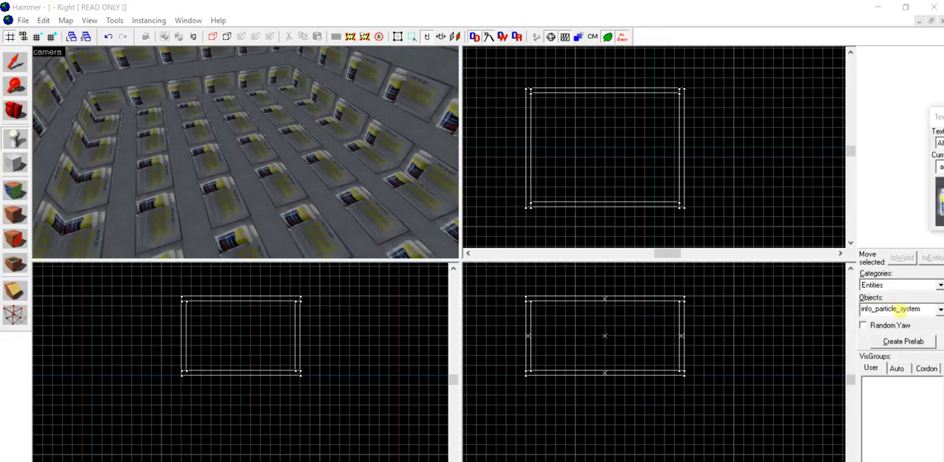
{"action": "left_click", "coordinate": [918, 309]}
{"action": "type", "text": "info_plye"}
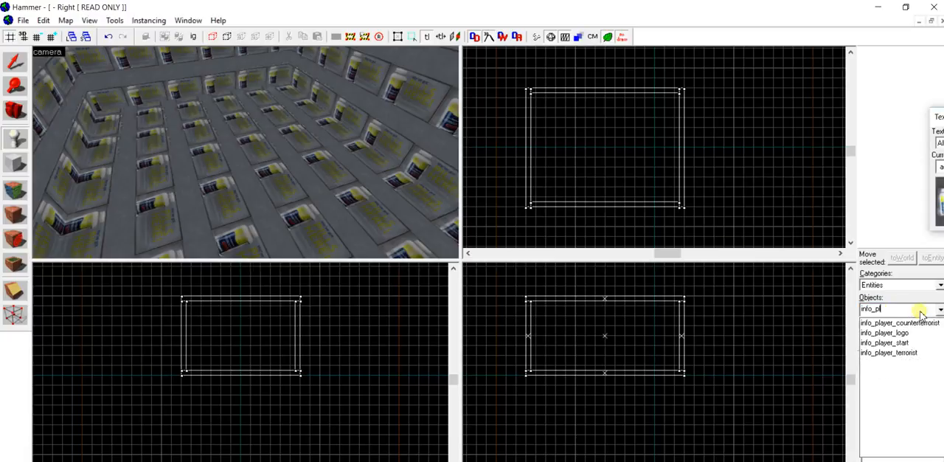
{"action": "key", "text": "BackSpace"}
{"action": "left_click", "coordinate": [906, 354]}
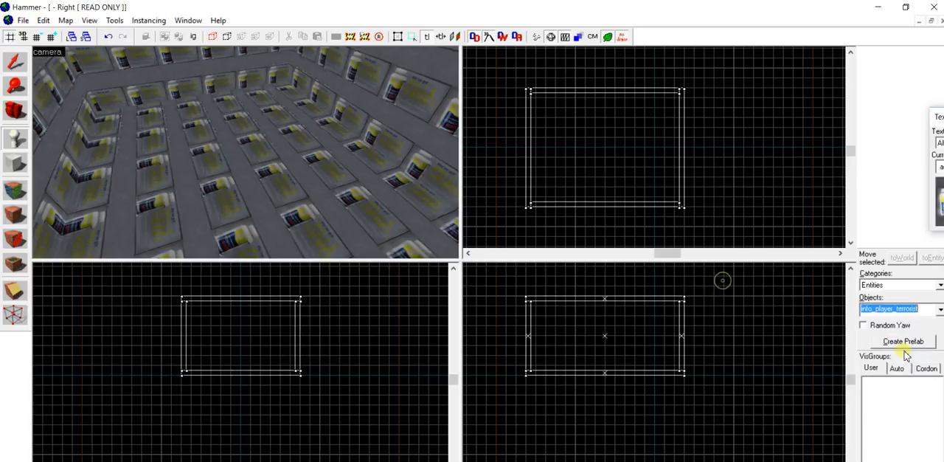
- Place two info_player_terrorist spawn points on the room's floor and delete the surplus third one
{"action": "left_click", "coordinate": [289, 159]}
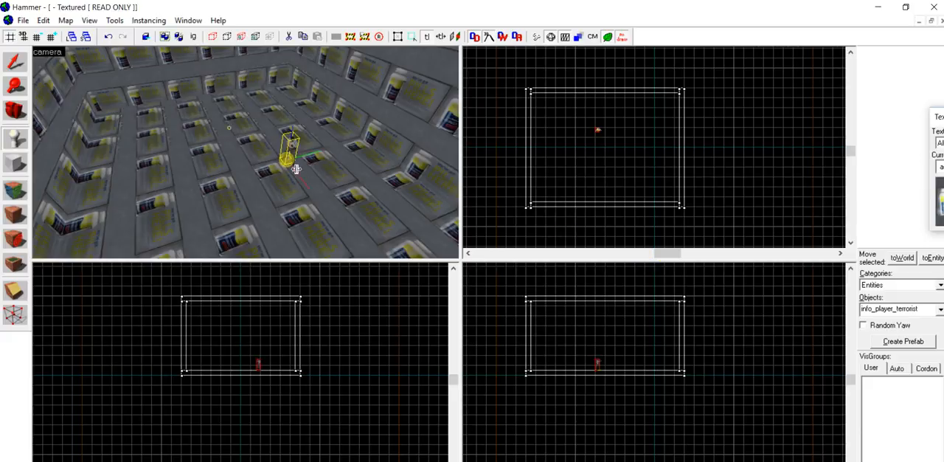
{"action": "left_click", "coordinate": [208, 168]}
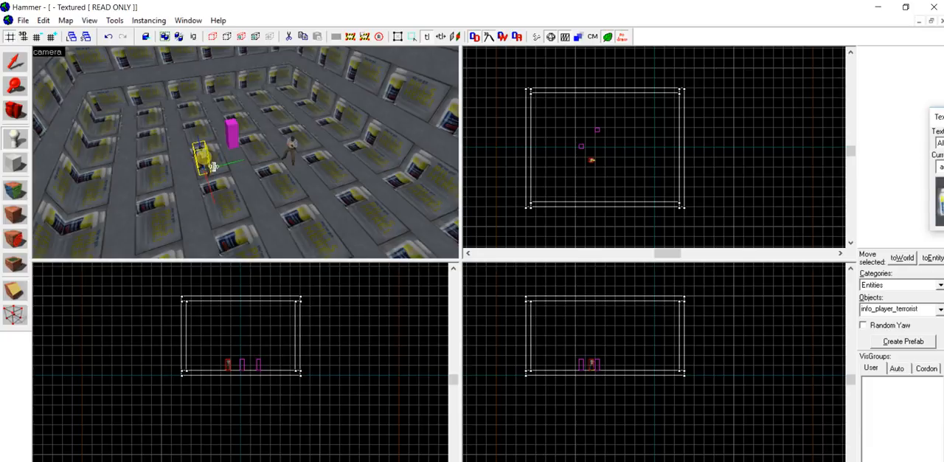
{"action": "key", "text": "Delete"}
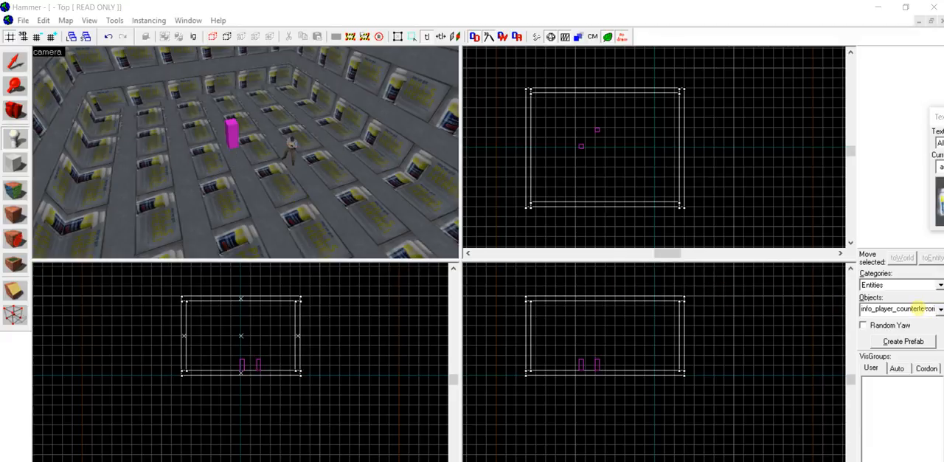
- Place two info_player_counterterrorist spawn points on the room's floor, apart from the terrorist ones
{"action": "left_click", "coordinate": [918, 308]}
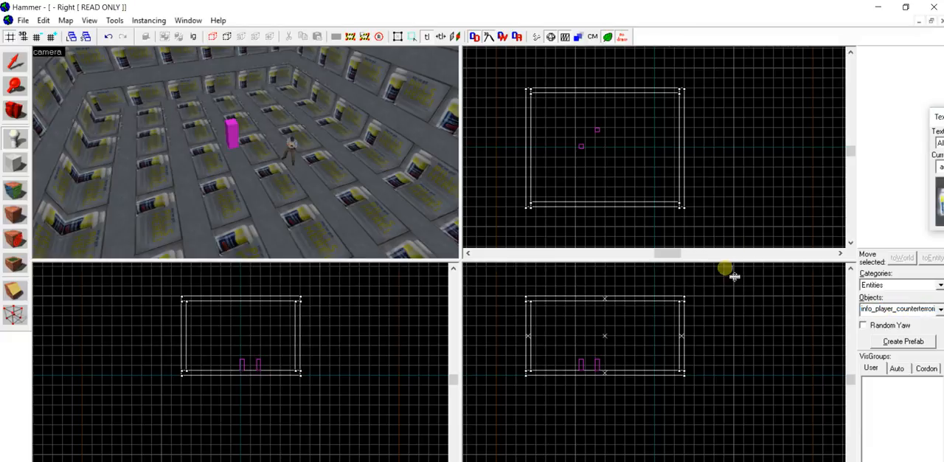
{"action": "left_click", "coordinate": [385, 210]}
{"action": "left_click", "coordinate": [321, 235]}
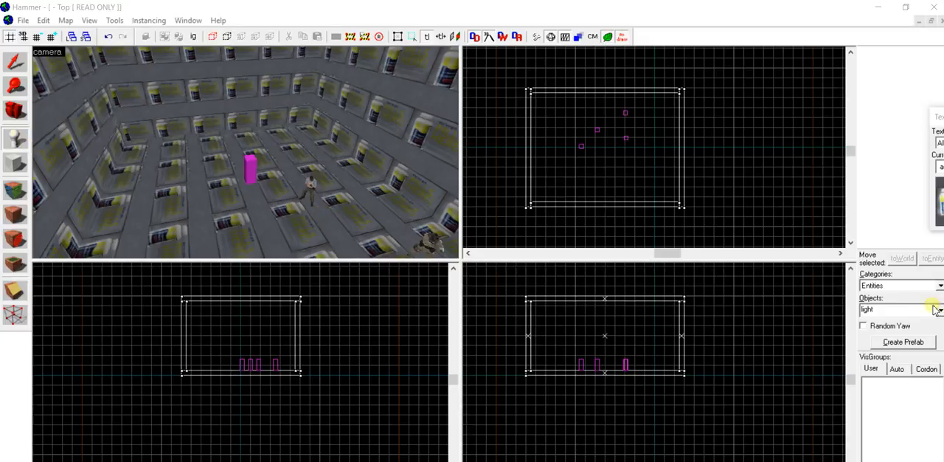
- Place a light entity on the room's ceiling, near its centre, with the Entity tool
{"action": "left_click", "coordinate": [885, 309]}
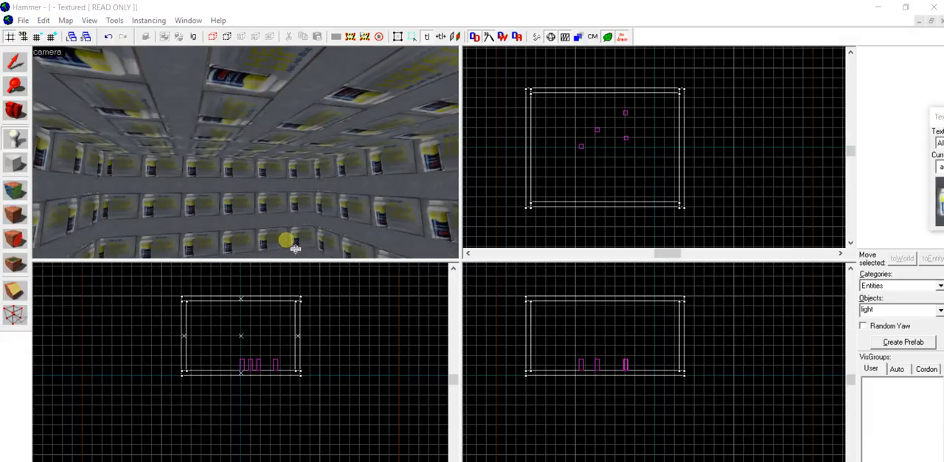
{"action": "key", "text": "z"}
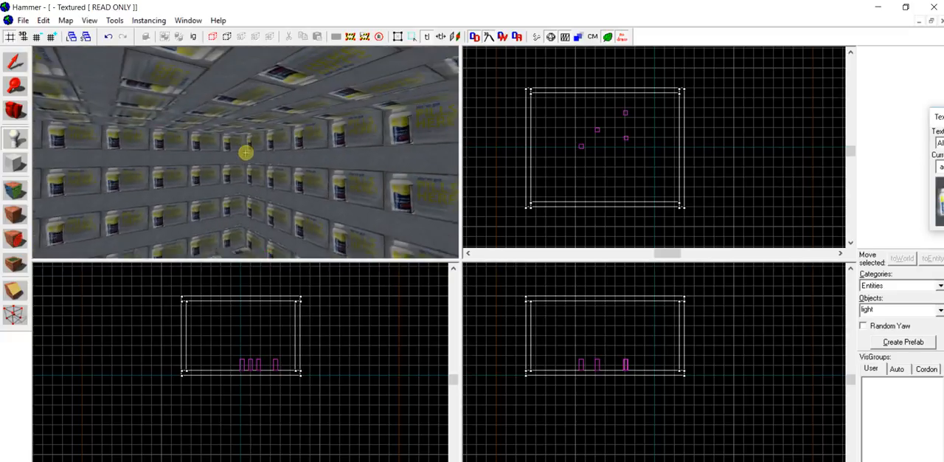
{"action": "key", "text": "z"}
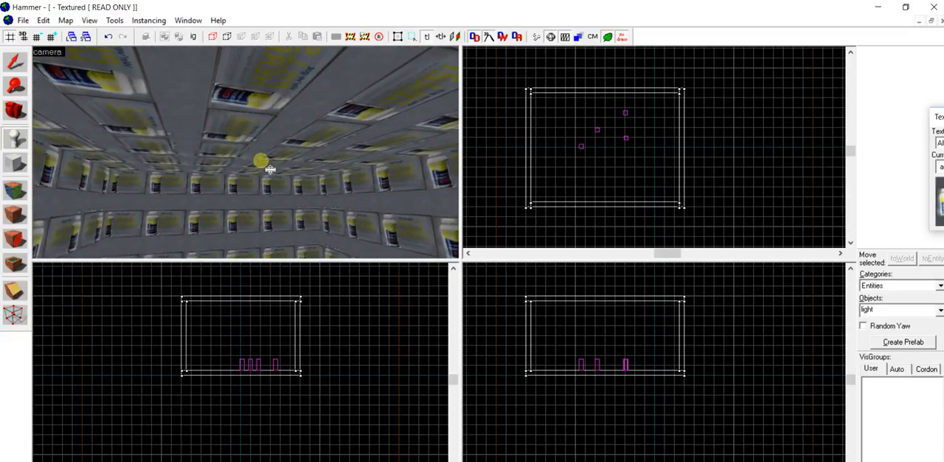
{"action": "left_click", "coordinate": [256, 137]}
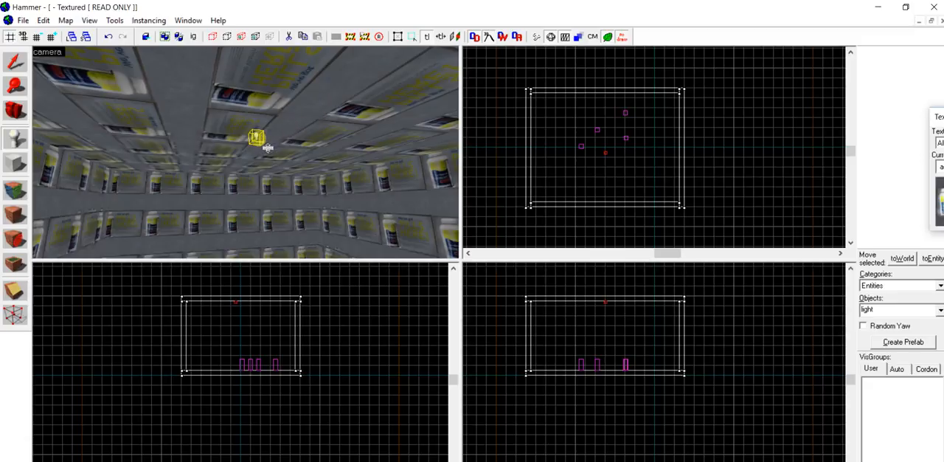
{"action": "key", "text": "shift+s"}
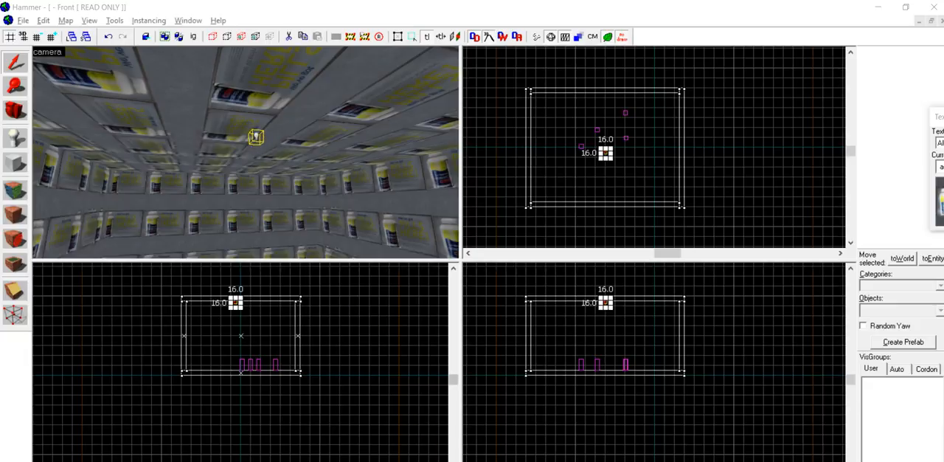
{"action": "key", "text": "alt+Return"}
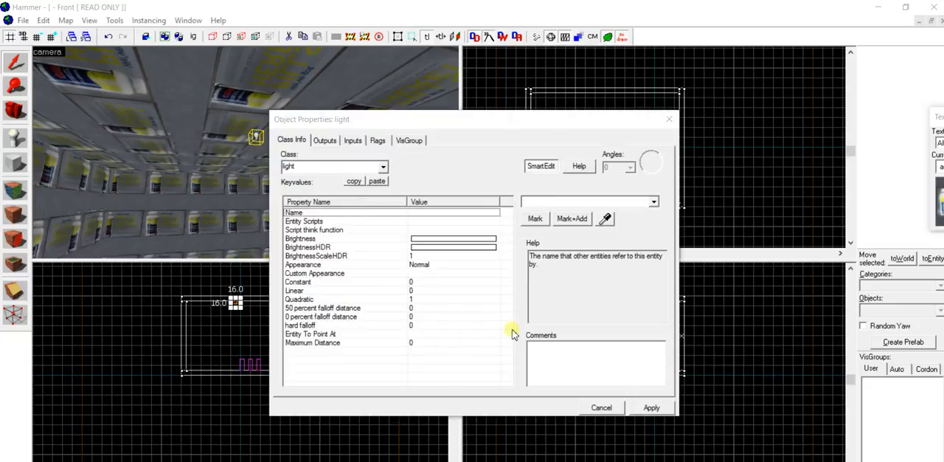
{"action": "left_click", "coordinate": [372, 239]}
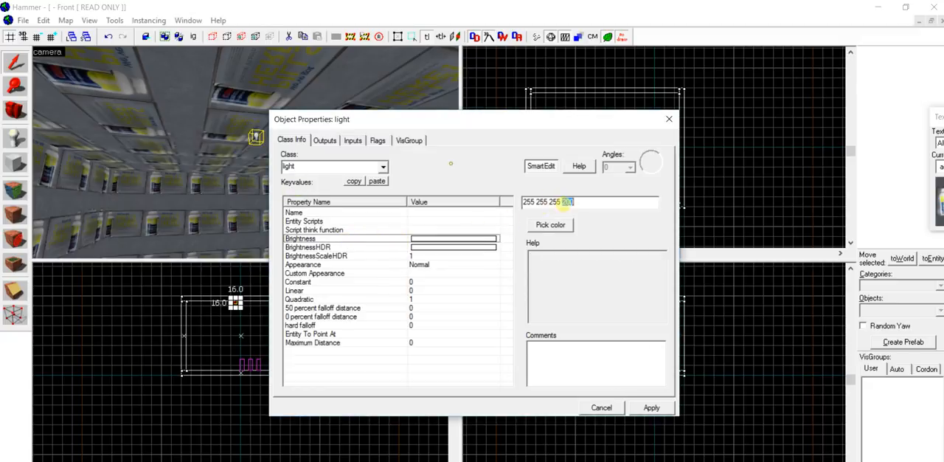
{"action": "type", "text": "1000"}
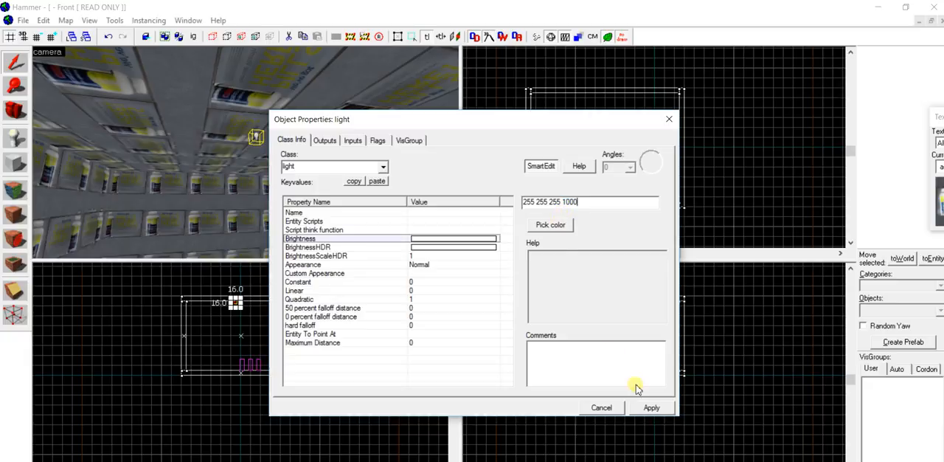
{"action": "left_click", "coordinate": [643, 409]}
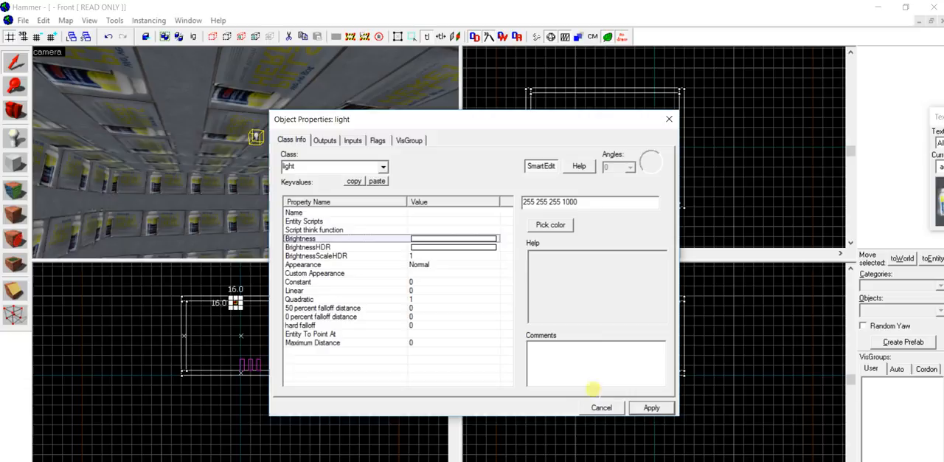
{"action": "left_click", "coordinate": [564, 446]}
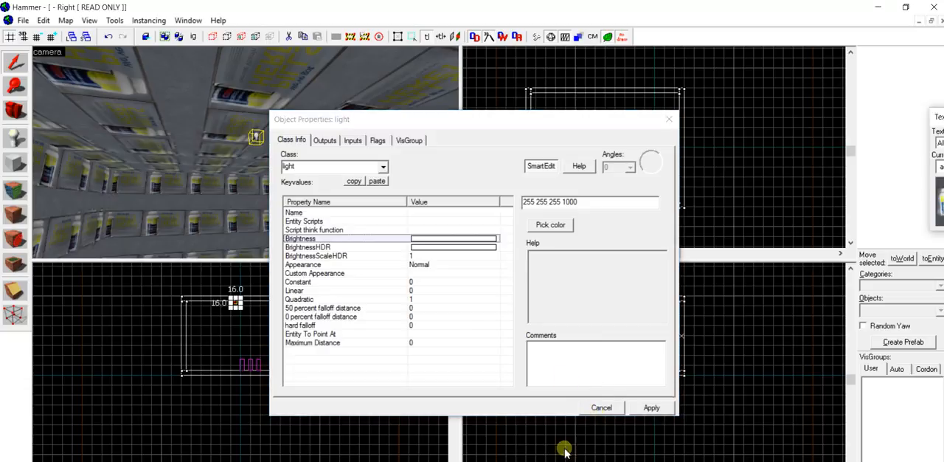
{"action": "left_click", "coordinate": [673, 120]}
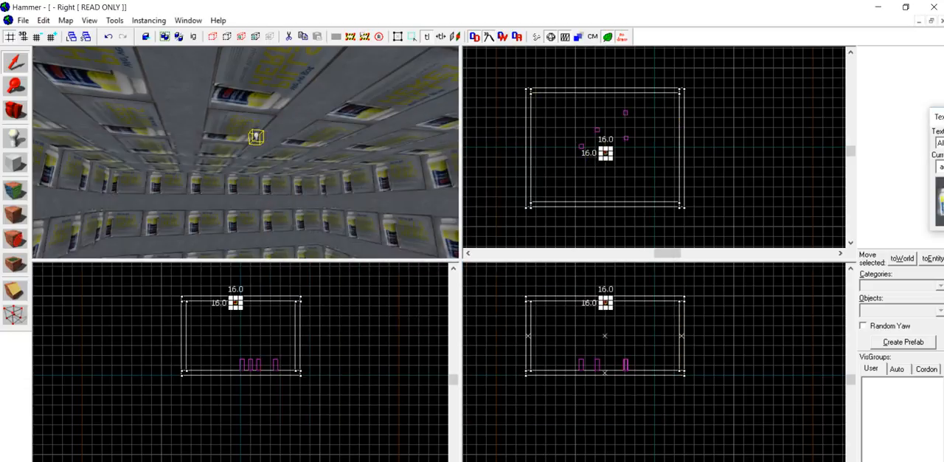
- Start texture application, filter the texture browser by "wood" and choose cs_havana/woodm as the current texture
{"action": "left_click", "coordinate": [382, 360]}
{"action": "left_click", "coordinate": [249, 244]}
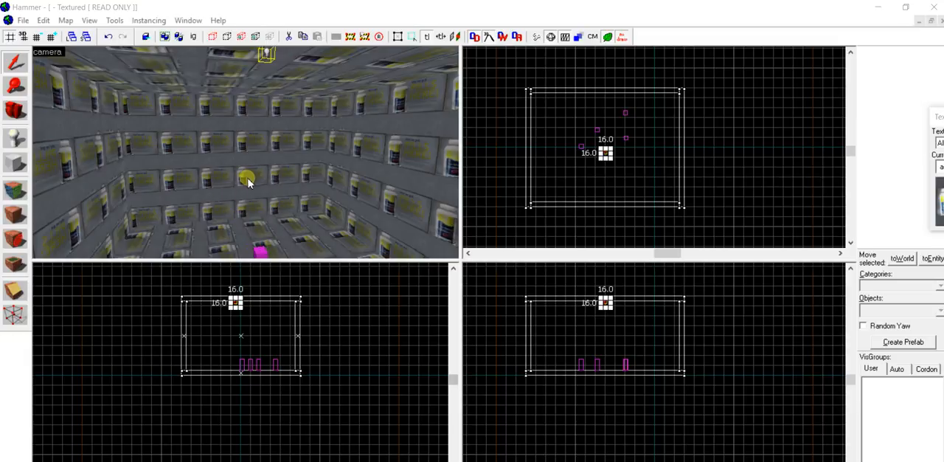
{"action": "left_click", "coordinate": [16, 191]}
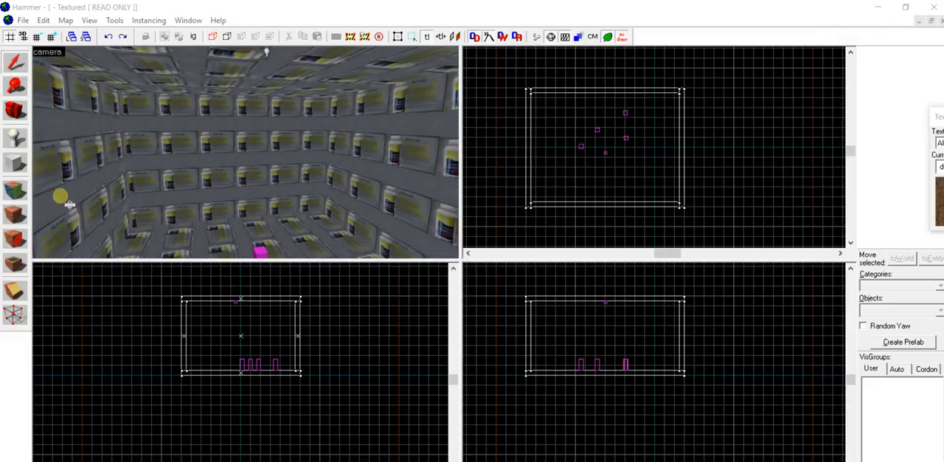
{"action": "left_click", "coordinate": [22, 193]}
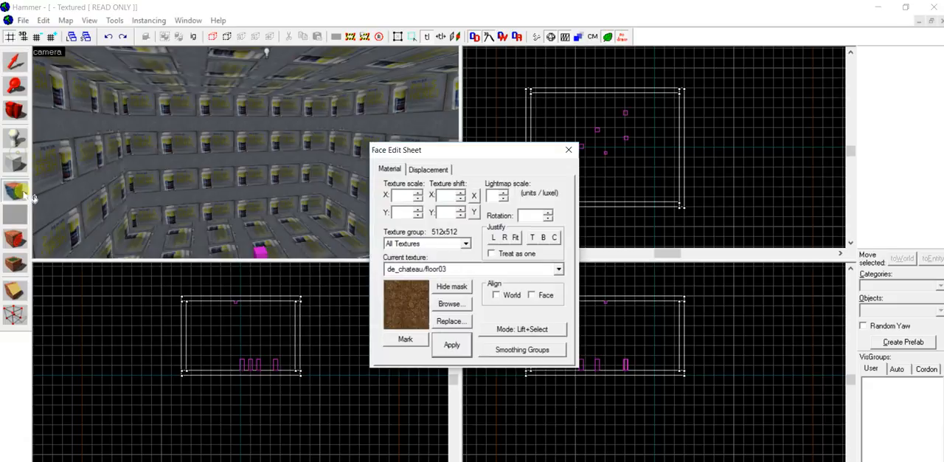
{"action": "left_click", "coordinate": [448, 305]}
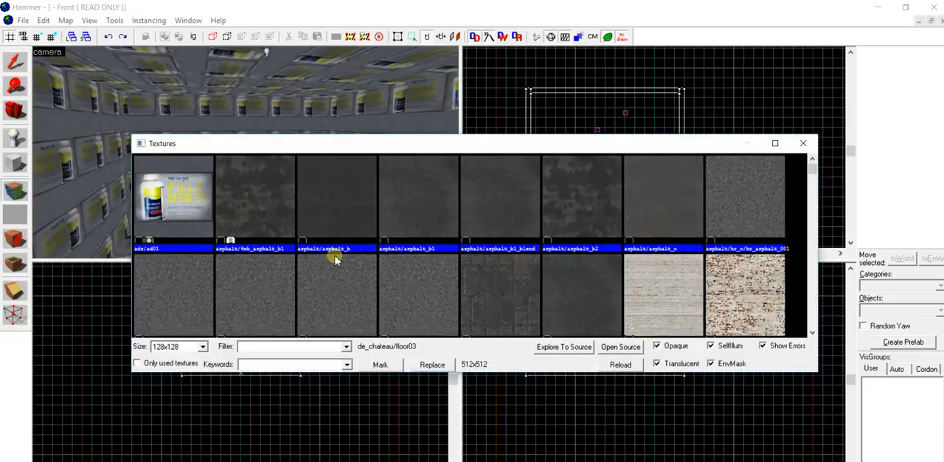
{"action": "type", "text": "woo"}
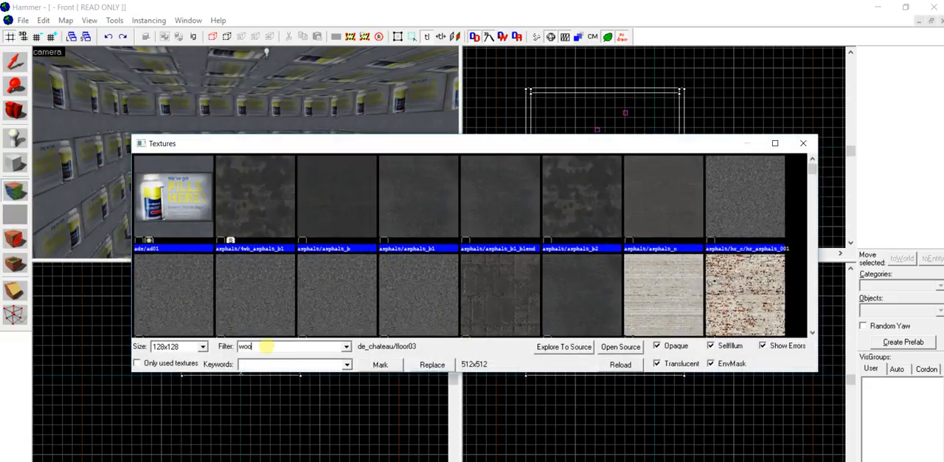
{"action": "type", "text": "d"}
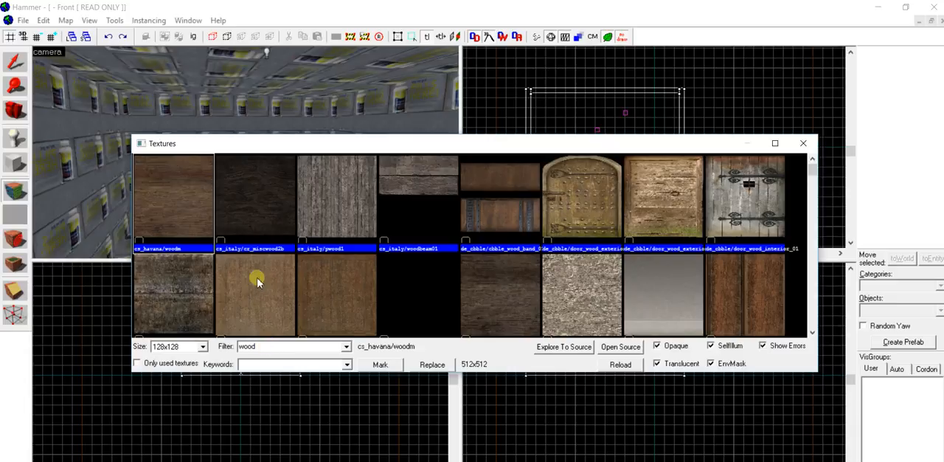
{"action": "double_click", "coordinate": [177, 208]}
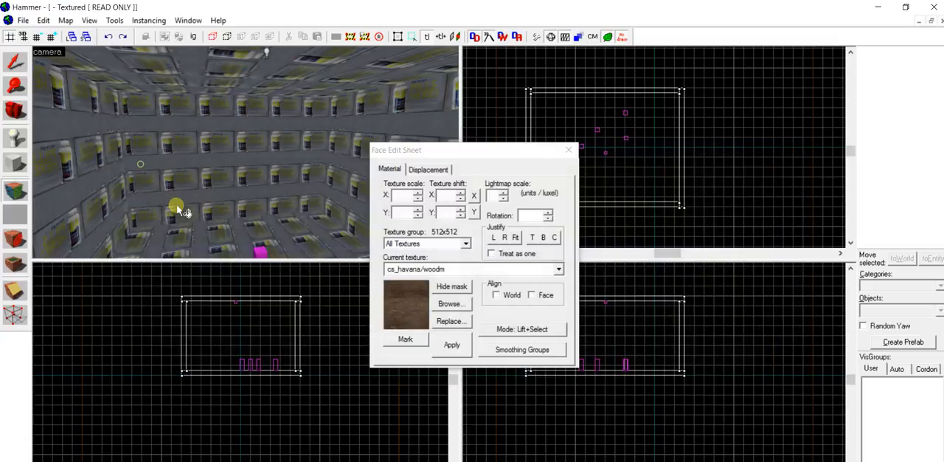
- Apply the cs_havana/woodm texture to the room's walls, ceiling and floor, then close the Face Edit Sheet
{"action": "left_click", "coordinate": [151, 151]}
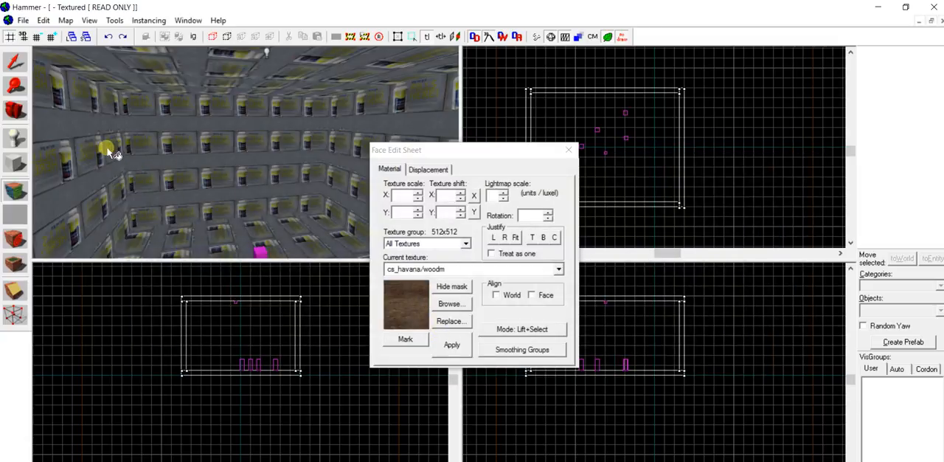
{"action": "right_click", "coordinate": [101, 151]}
{"action": "right_click", "coordinate": [166, 157]}
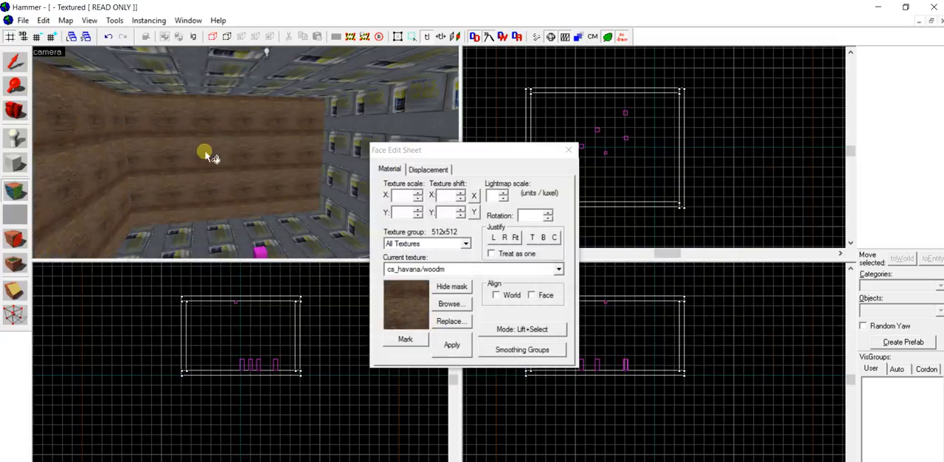
{"action": "right_click", "coordinate": [217, 92]}
{"action": "right_click", "coordinate": [333, 148]}
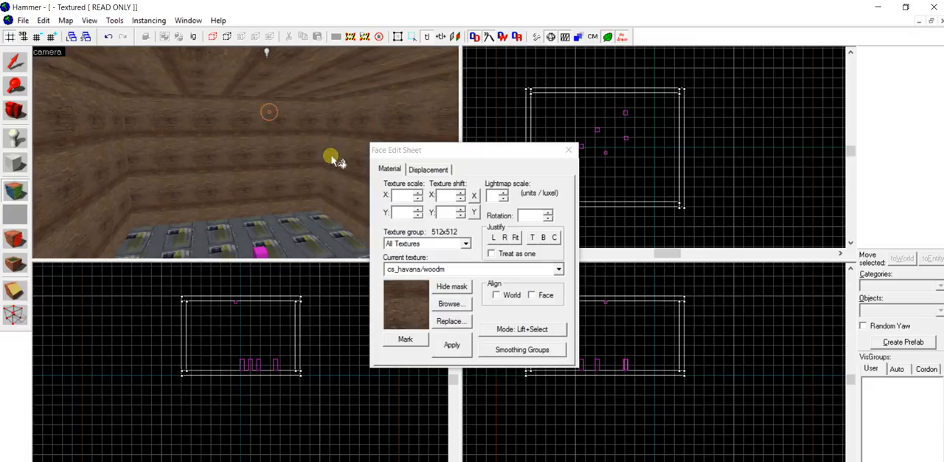
{"action": "right_click", "coordinate": [310, 215]}
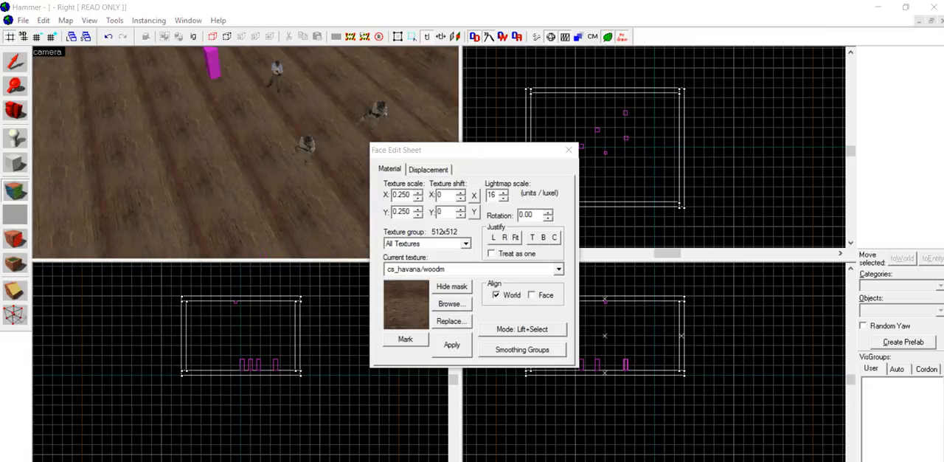
{"action": "left_click", "coordinate": [324, 174]}
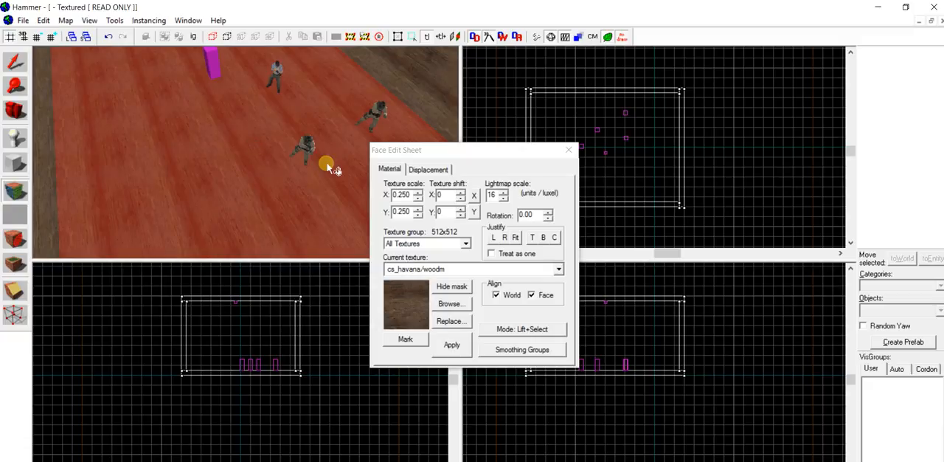
{"action": "key", "text": "z"}
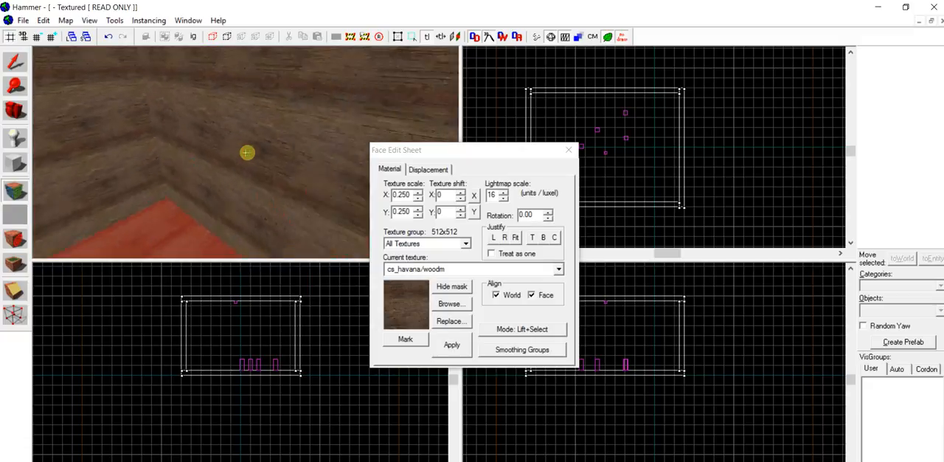
{"action": "key", "text": "z"}
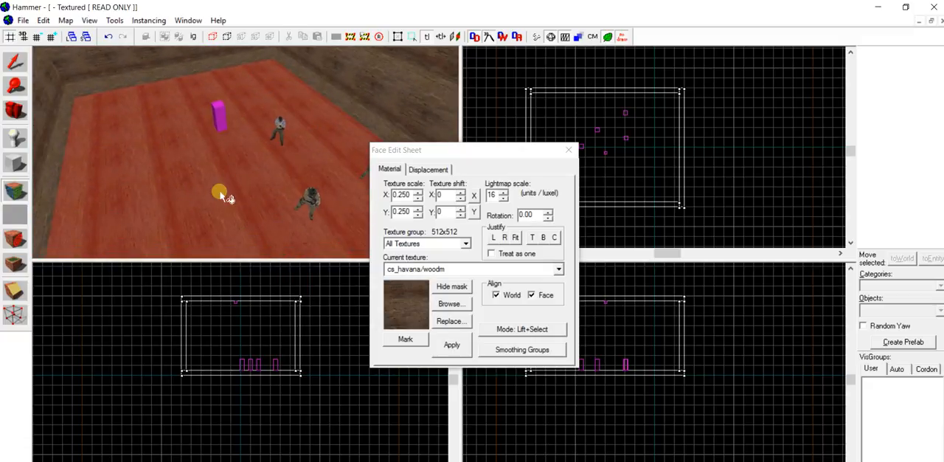
{"action": "left_click", "coordinate": [568, 149]}
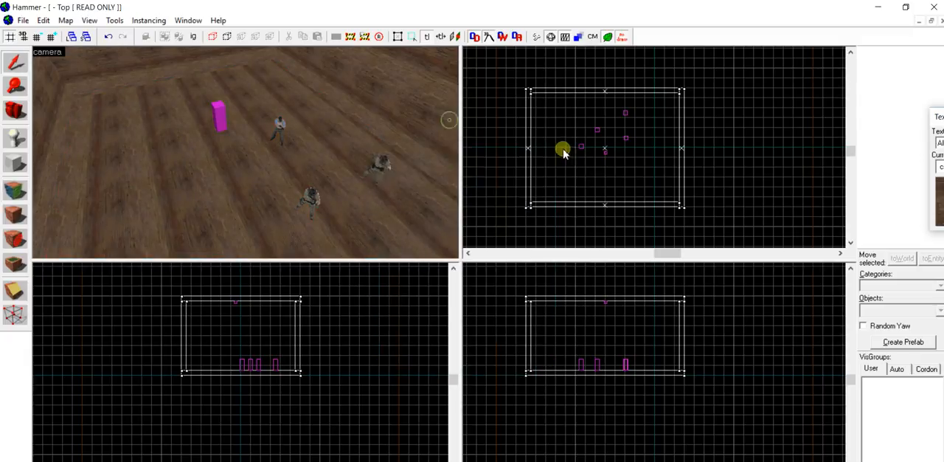
- Select the hollow room and save the map to the Desktop as a Valve map file named demo
{"action": "left_click", "coordinate": [333, 198]}
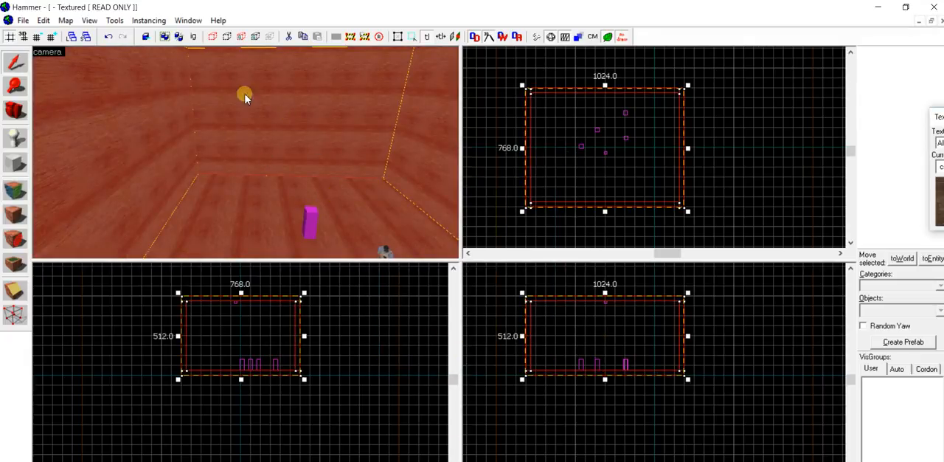
{"action": "left_click", "coordinate": [24, 20]}
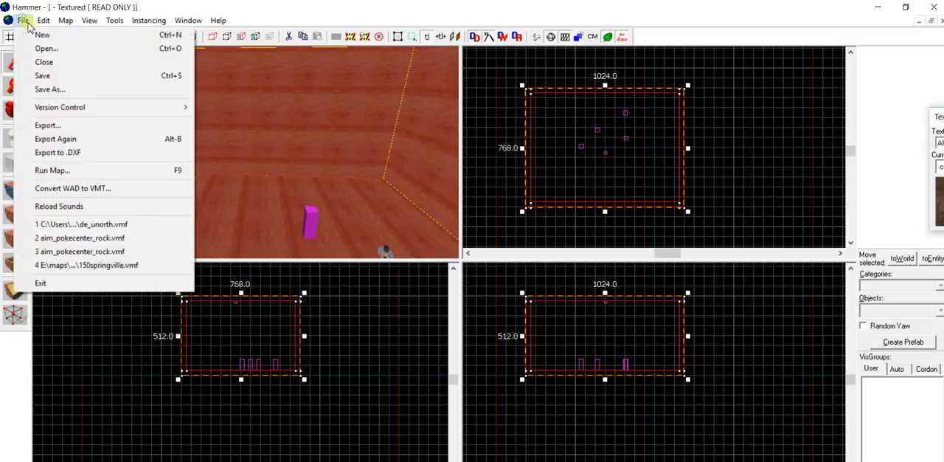
{"action": "left_click", "coordinate": [65, 90]}
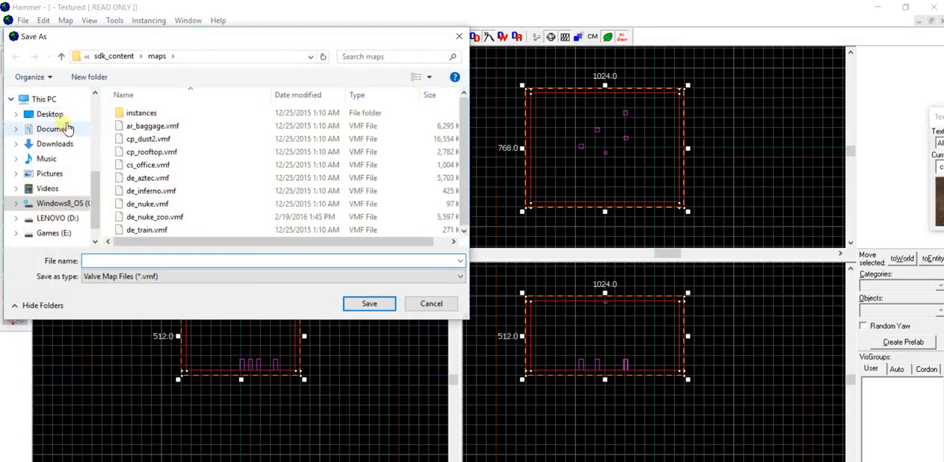
{"action": "left_click", "coordinate": [57, 114]}
{"action": "left_click", "coordinate": [140, 260]}
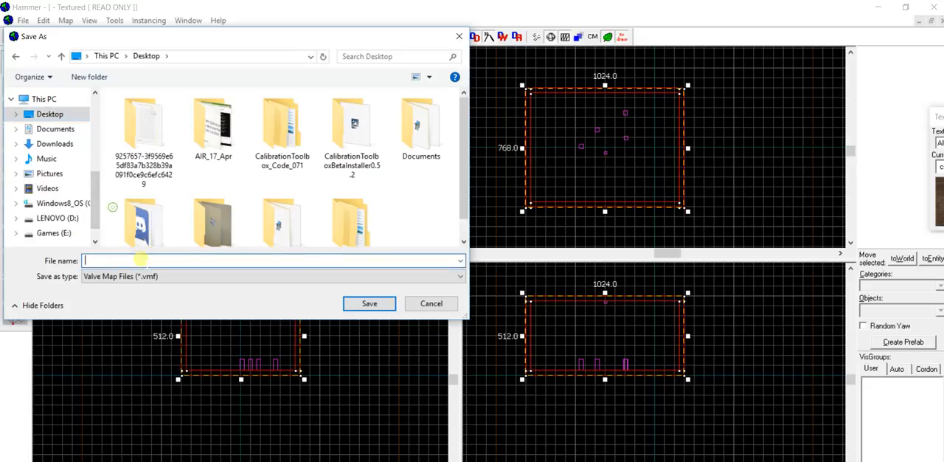
{"action": "type", "text": "demo"}
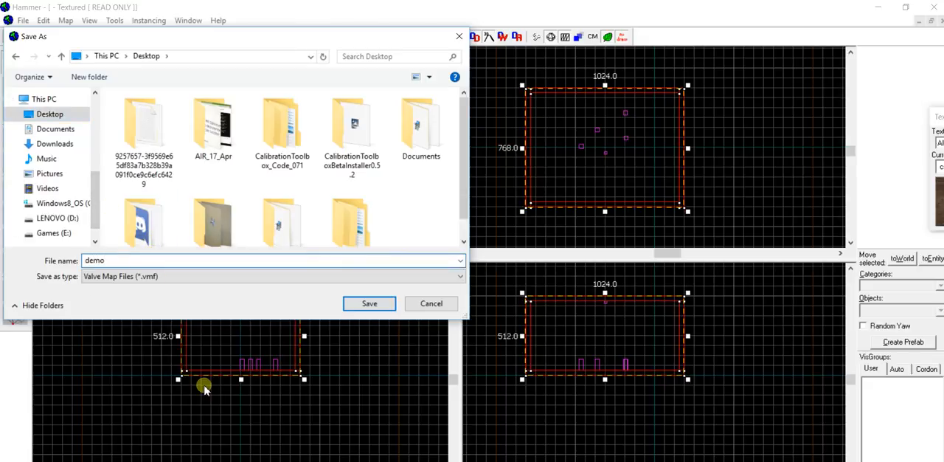
{"action": "left_click", "coordinate": [93, 278]}
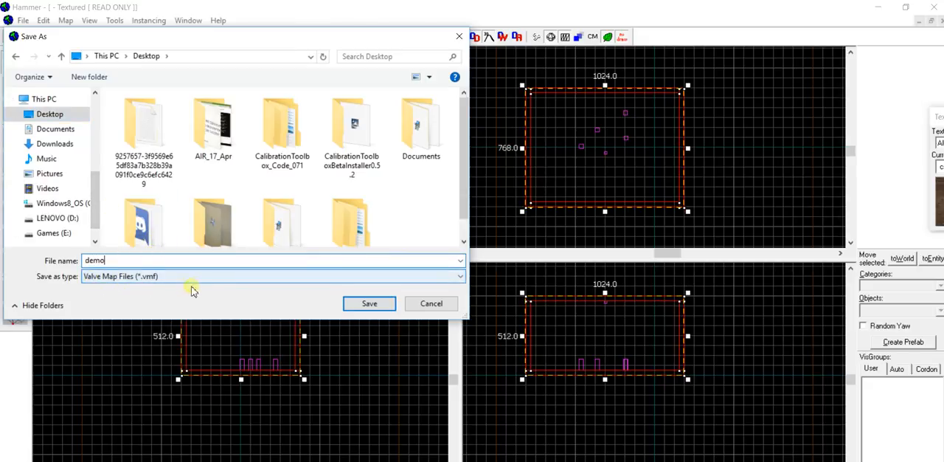
{"action": "left_click", "coordinate": [352, 303]}
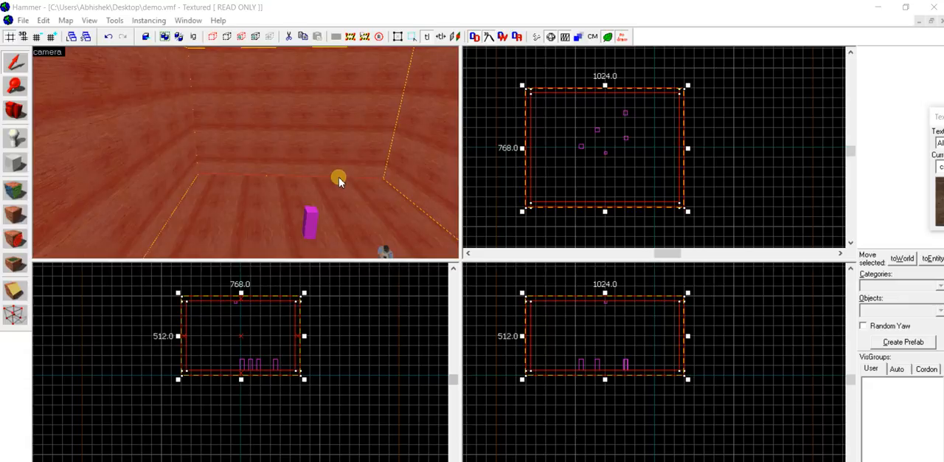
- Compile the map with "Don't run the game after compiling" enabled in the Run Map settings, then close the finished compile console
{"action": "left_click", "coordinate": [30, 23]}
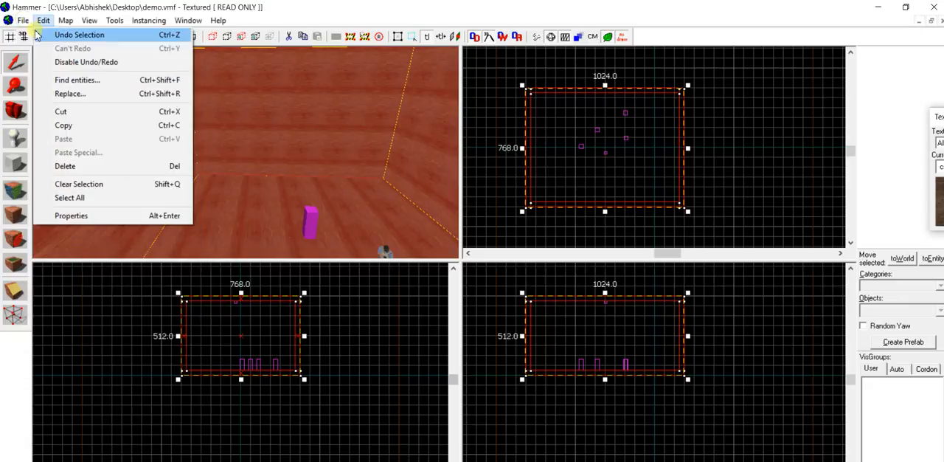
{"action": "left_click", "coordinate": [27, 21]}
{"action": "left_click", "coordinate": [28, 21]}
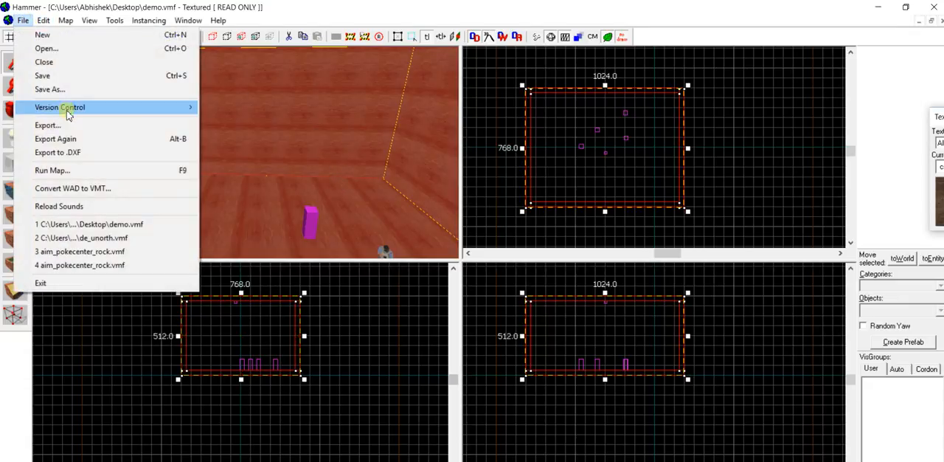
{"action": "left_click", "coordinate": [96, 169]}
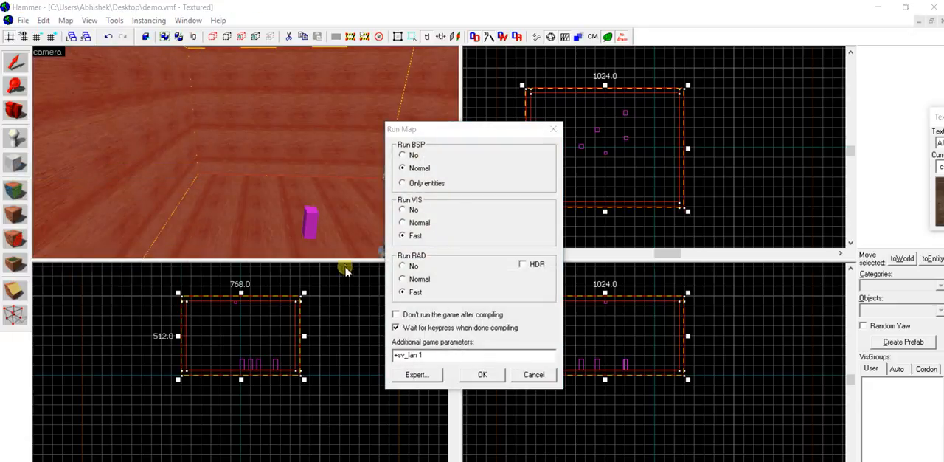
{"action": "left_click", "coordinate": [464, 132]}
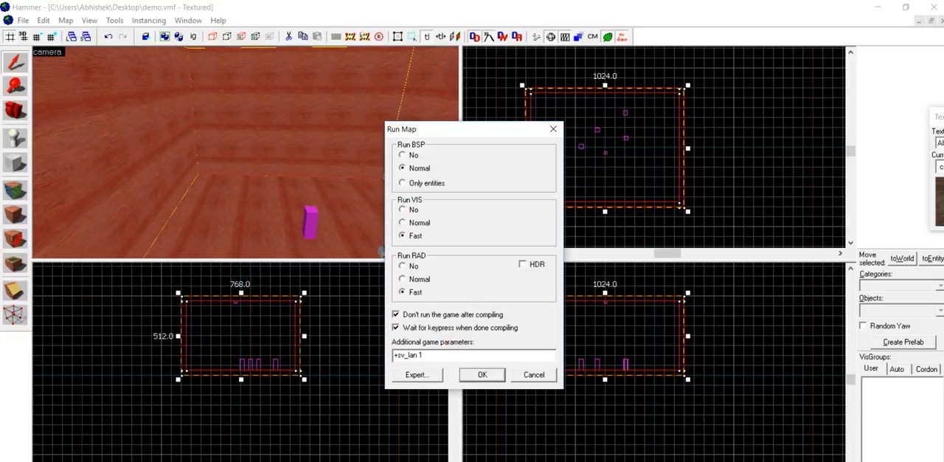
{"action": "left_click", "coordinate": [483, 374]}
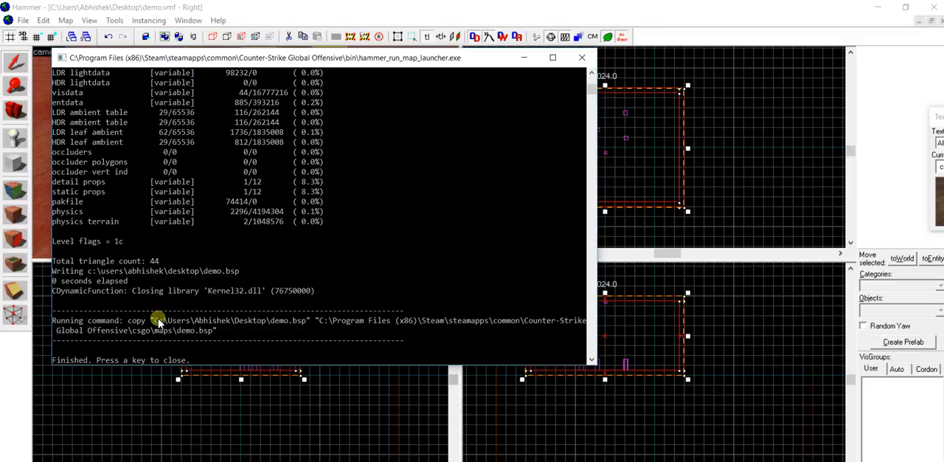
{"action": "key", "text": "Return"}
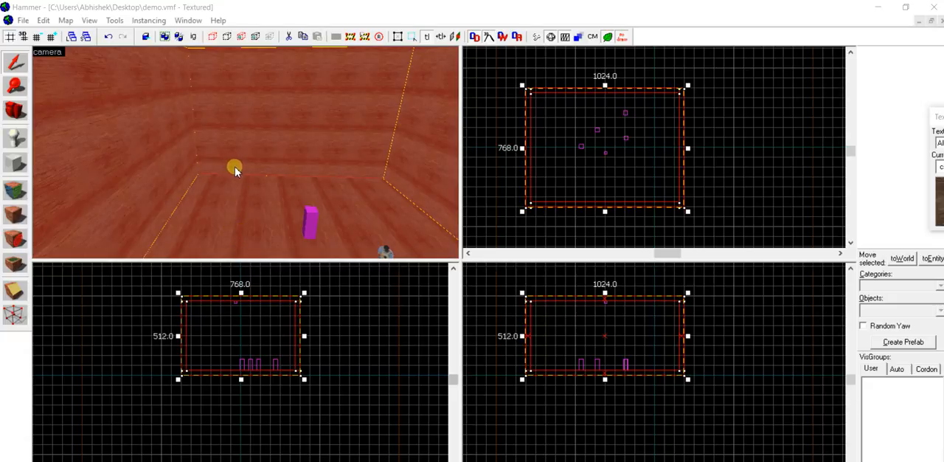
- Run the map again with "Don't run the game after compiling" disabled, so the game launches once compilation ends
{"action": "key", "text": "z"}
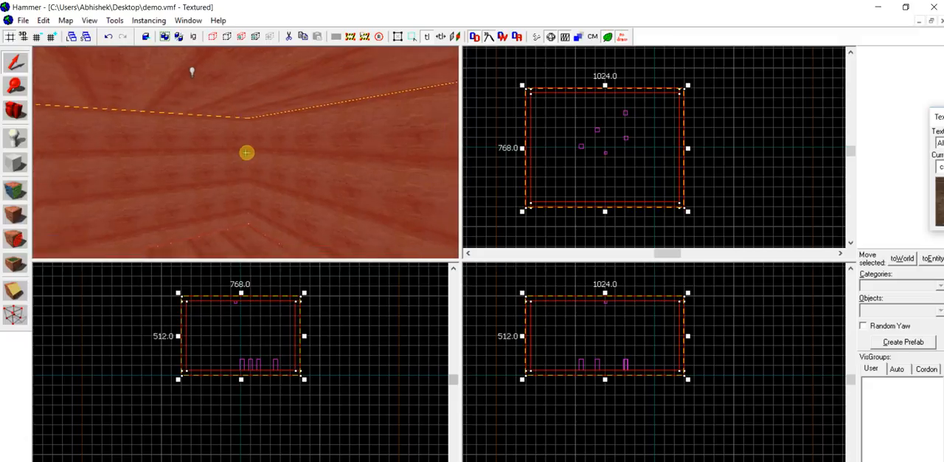
{"action": "key", "text": "z"}
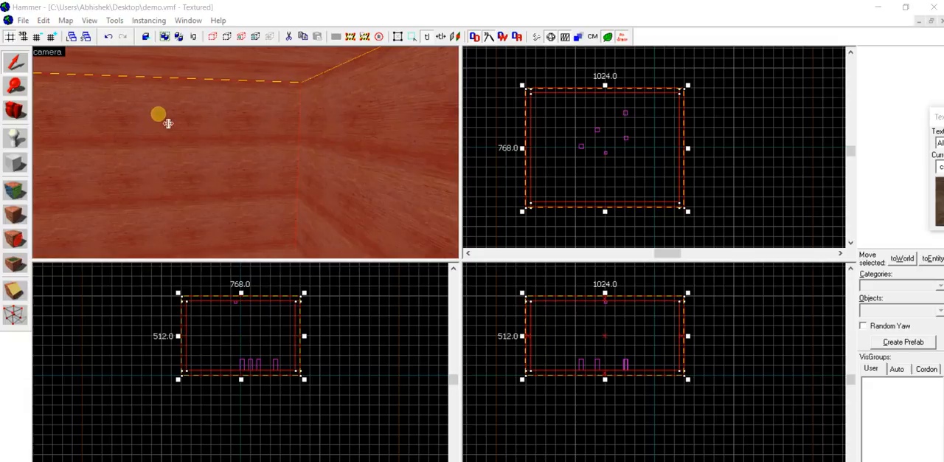
{"action": "left_click", "coordinate": [23, 20]}
{"action": "left_click", "coordinate": [95, 167]}
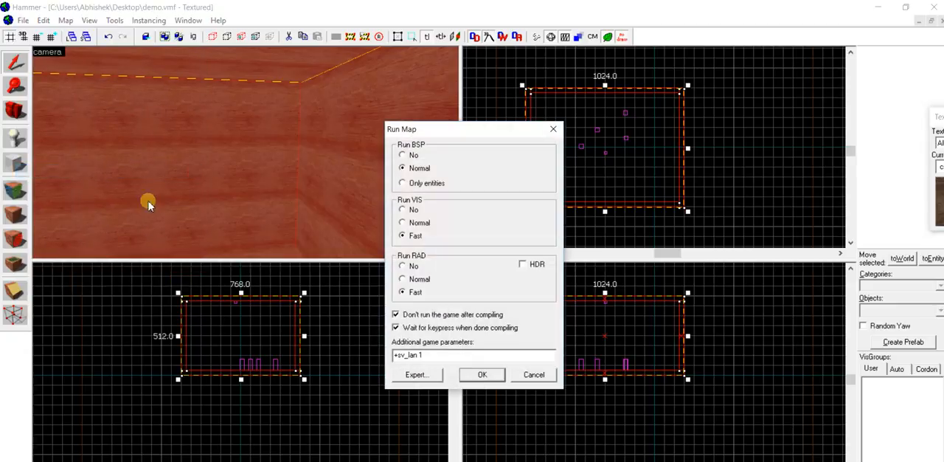
{"action": "left_click", "coordinate": [396, 315]}
{"action": "left_click", "coordinate": [497, 376]}
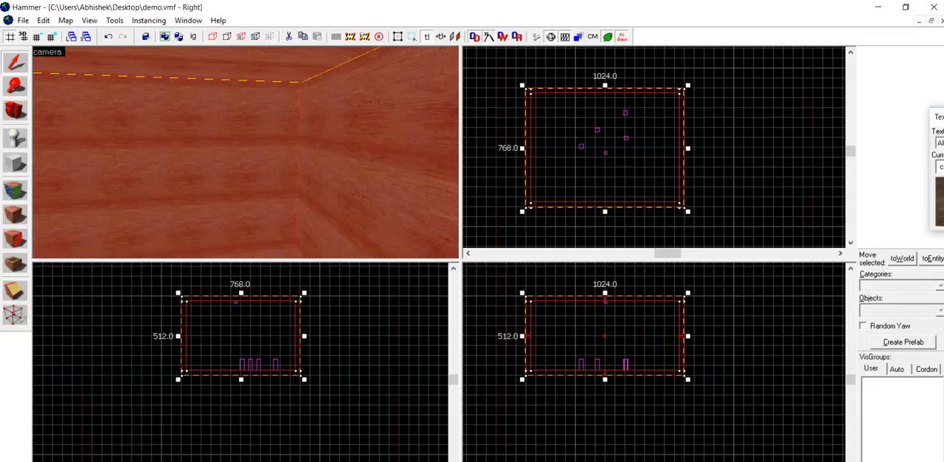
{"action": "left_click", "coordinate": [433, 382]}
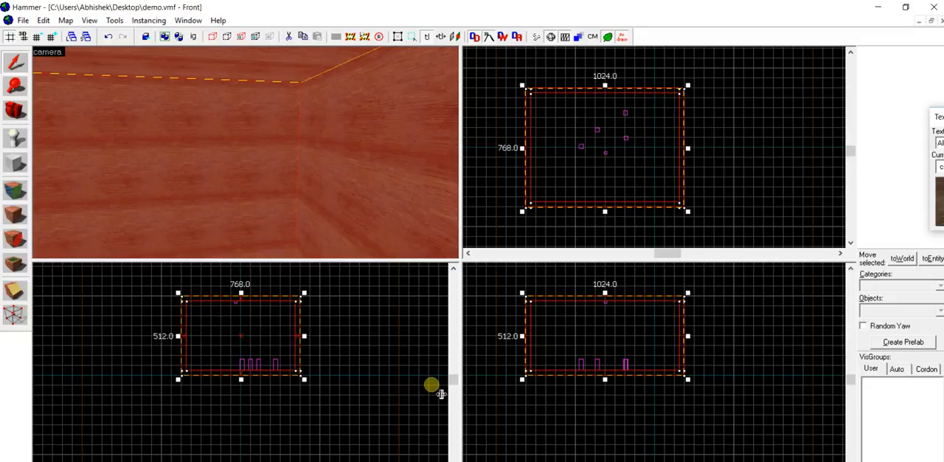